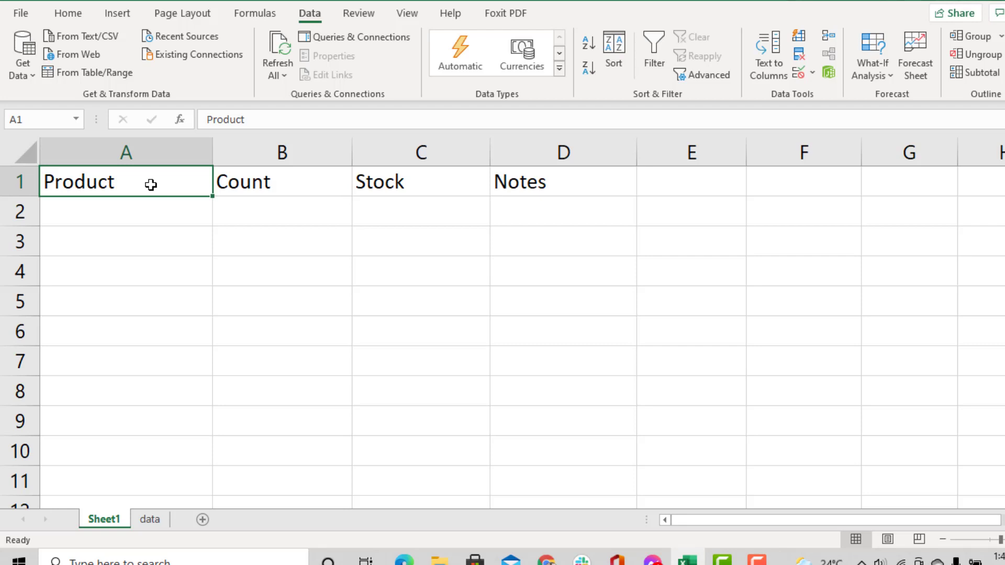
# Step: Look over the Product, Count, Stock and Notes columns on Sheet1
pyautogui.click(309, 189)
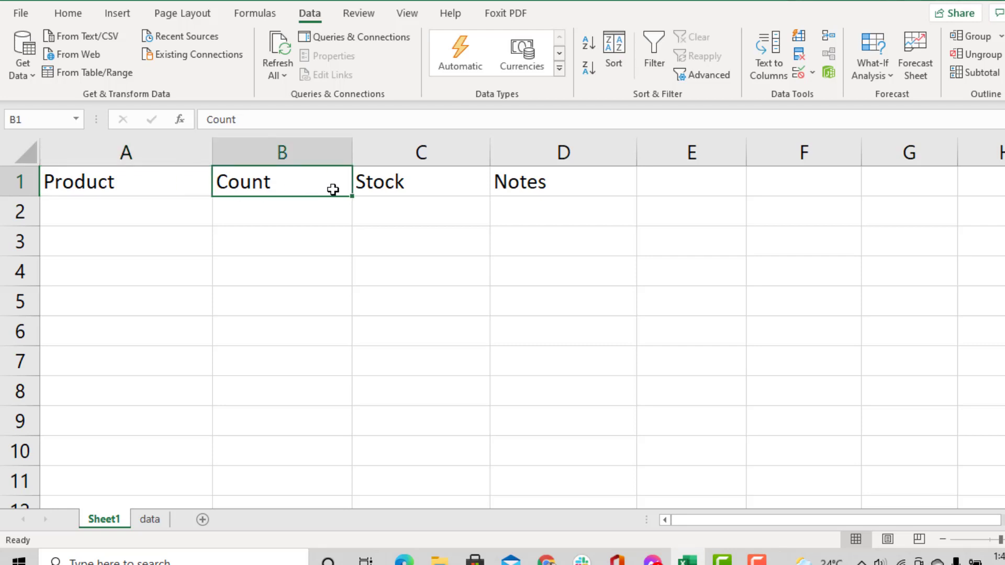
pyautogui.click(426, 181)
pyautogui.click(553, 182)
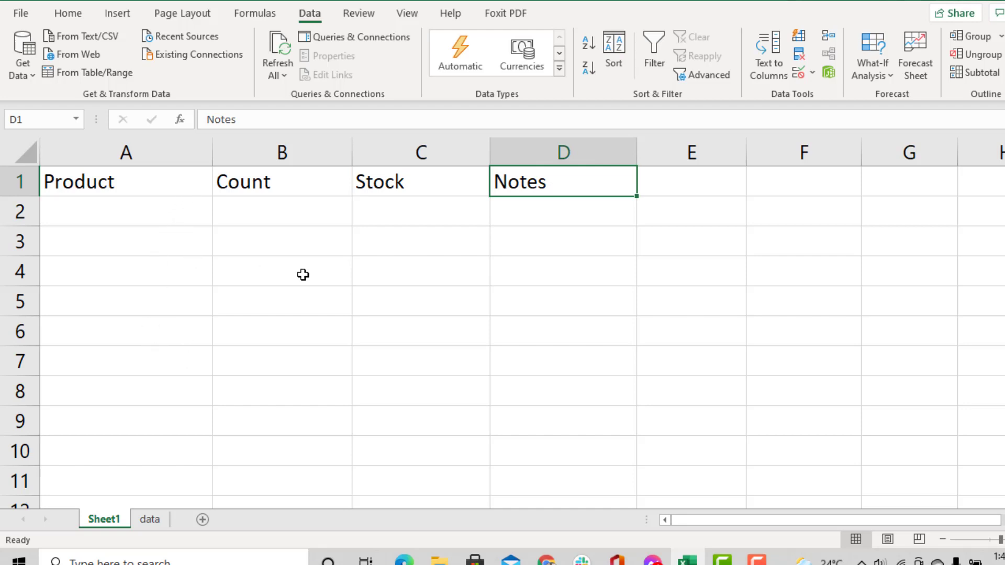
pyautogui.click(267, 218)
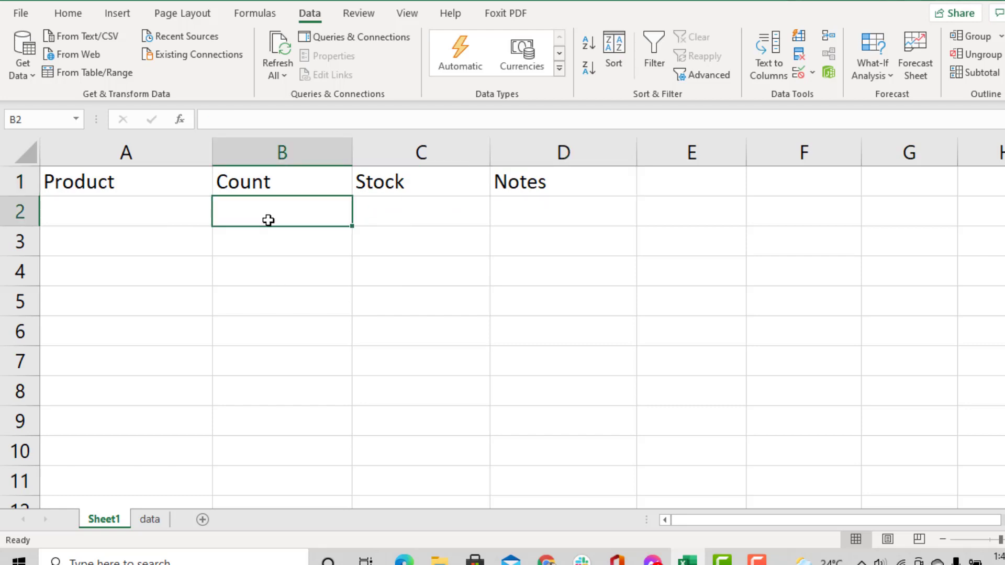
pyautogui.click(410, 222)
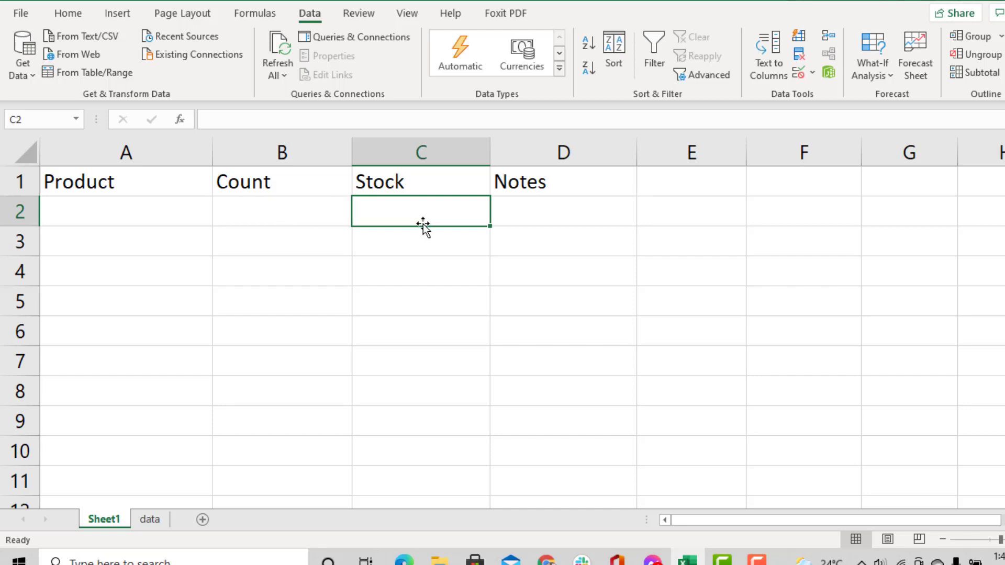
pyautogui.click(534, 219)
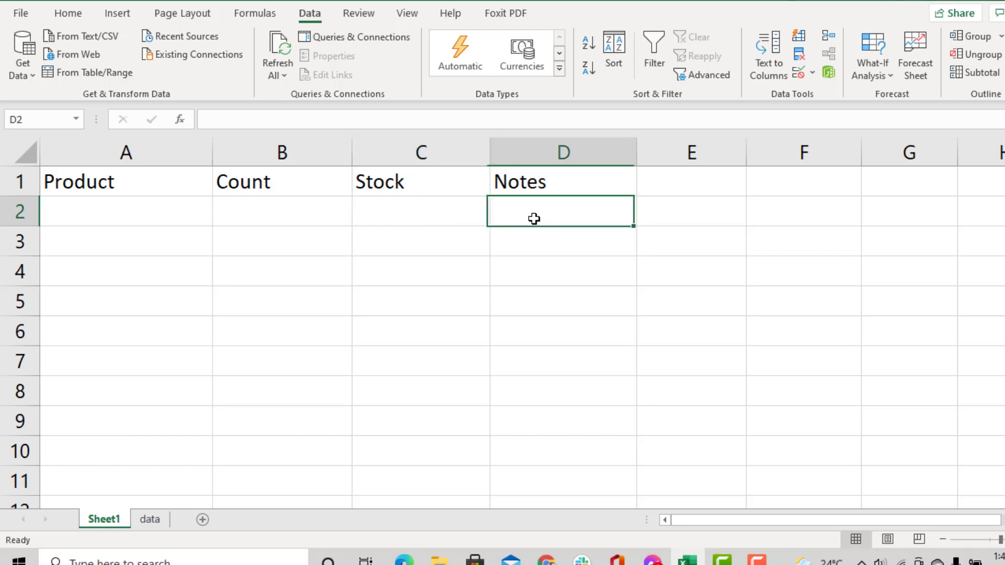
pyautogui.click(126, 209)
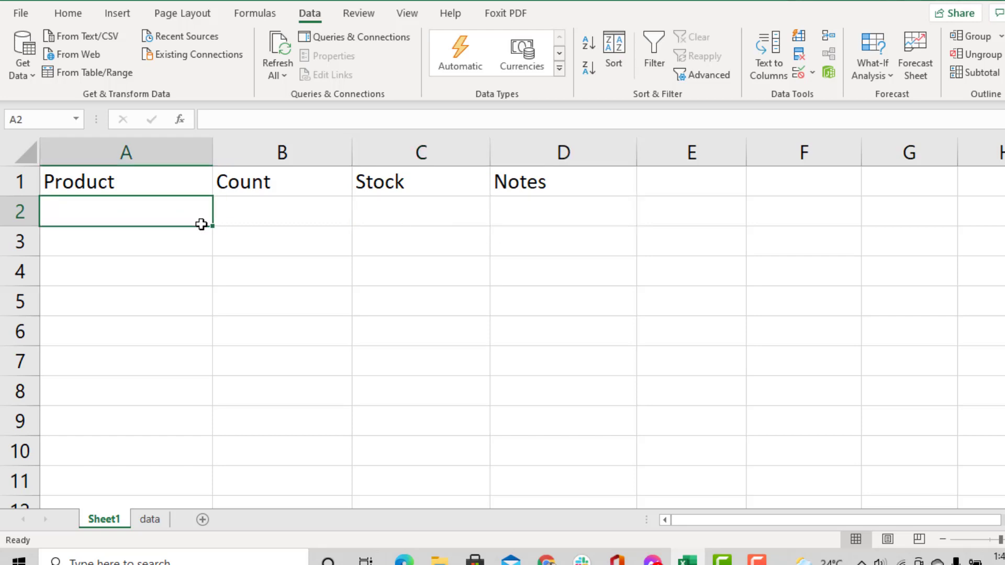
# Step: Examine the product names listed in column A of the data sheet
pyautogui.click(149, 519)
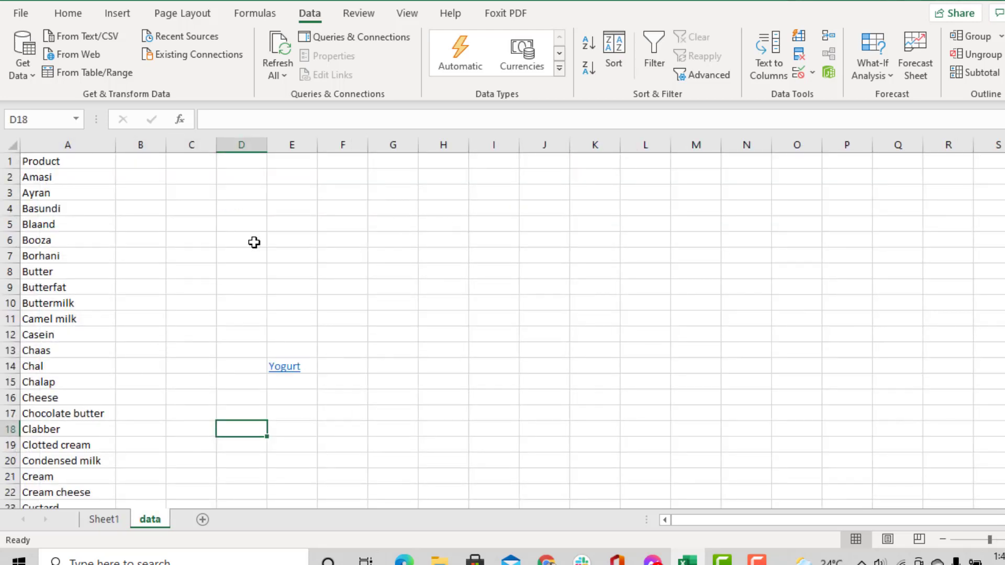
pyautogui.click(63, 442)
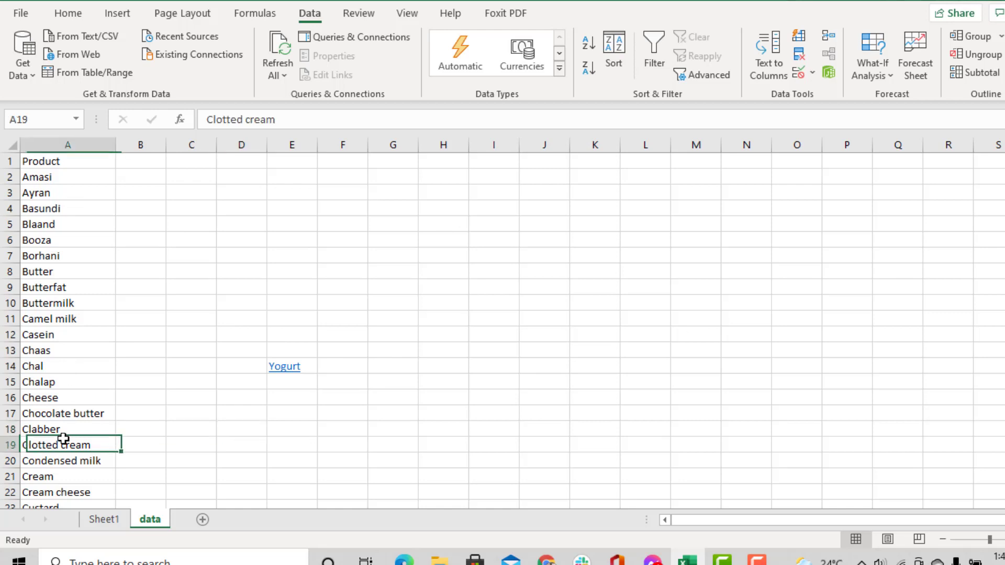
pyautogui.press('Down')
pyautogui.press('Down')
pyautogui.press('Down')
pyautogui.press('Down')
pyautogui.press('Down')
pyautogui.press('Down')
pyautogui.press('Down')
pyautogui.press('Down')
pyautogui.press('Down')
pyautogui.press('Down')
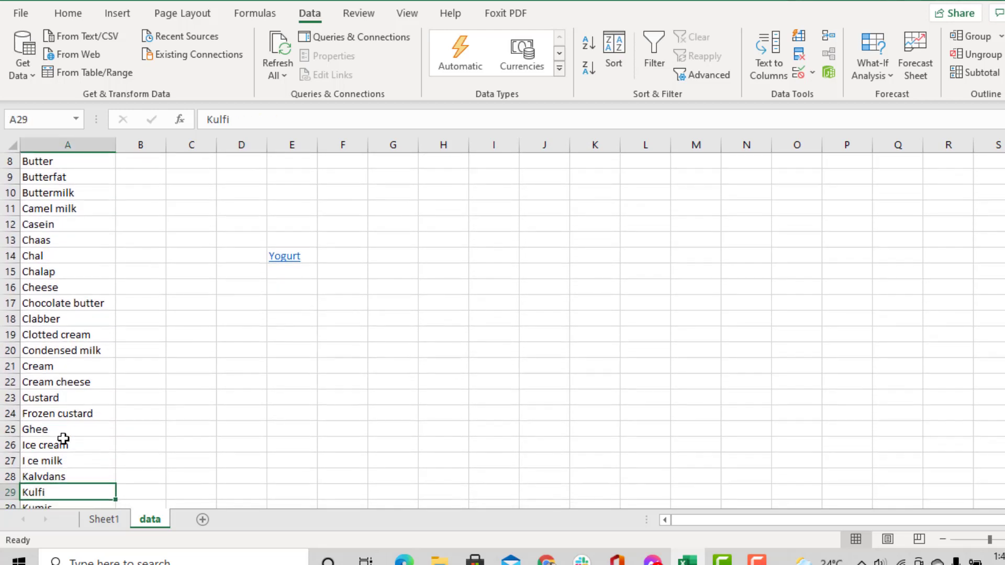
# Step: Start a data validation rule for cell A2 on Sheet1 that allows values from a List
pyautogui.click(103, 519)
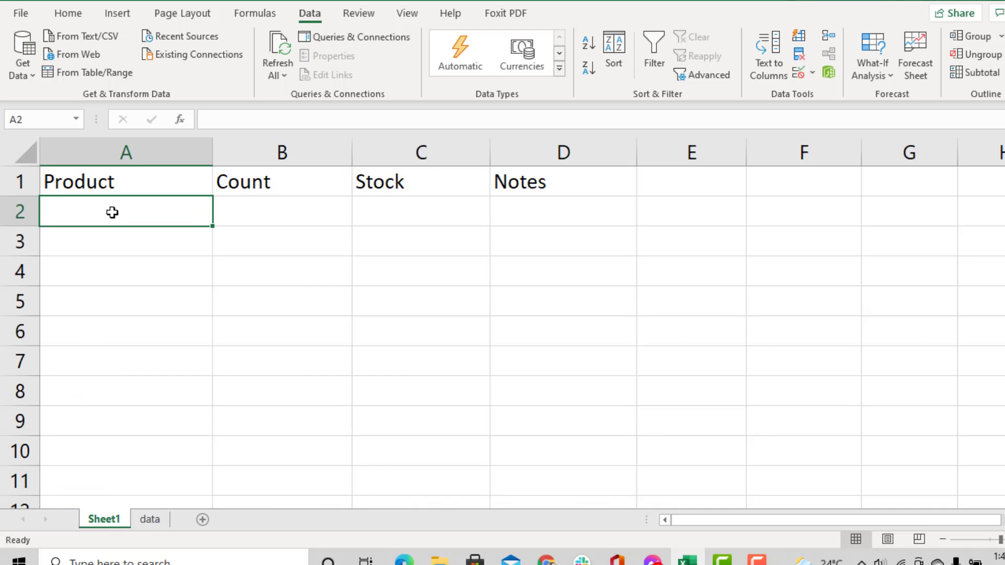
pyautogui.press('Down')
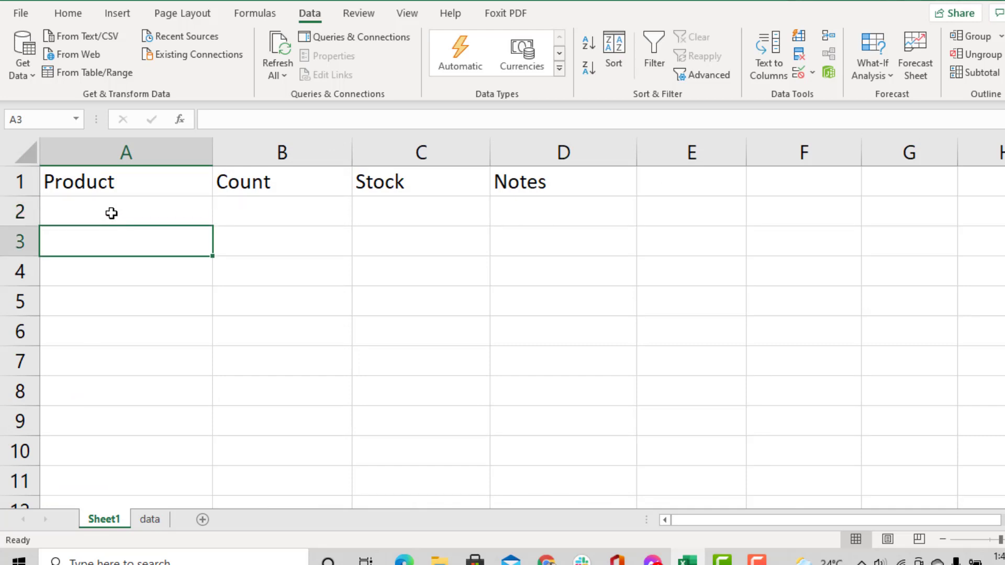
pyautogui.click(109, 213)
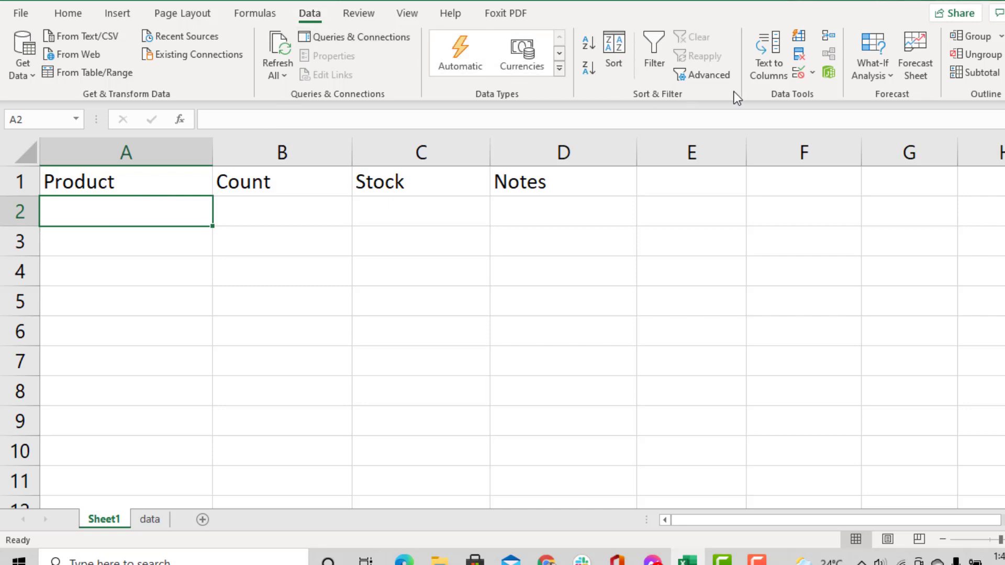
pyautogui.click(801, 73)
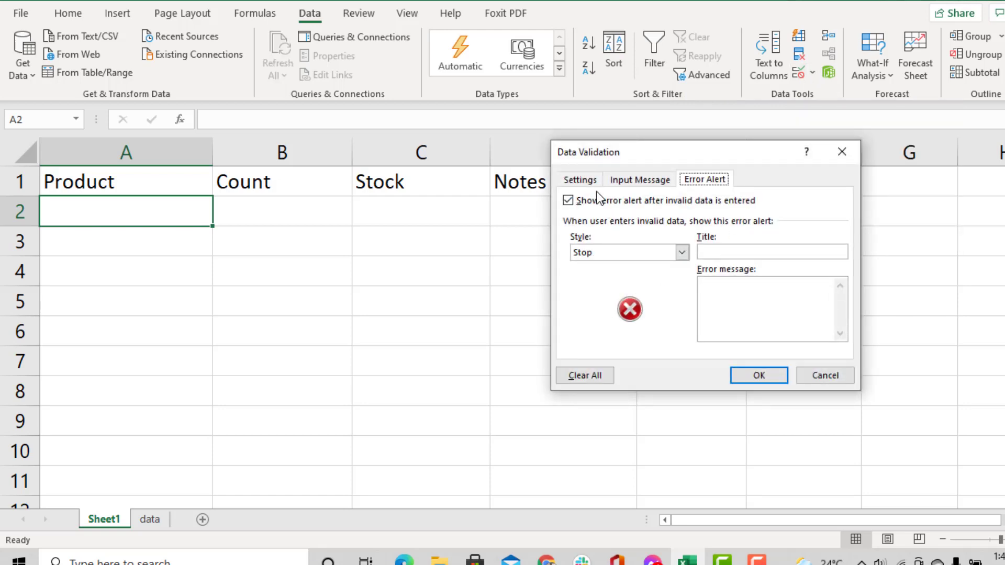
pyautogui.click(580, 180)
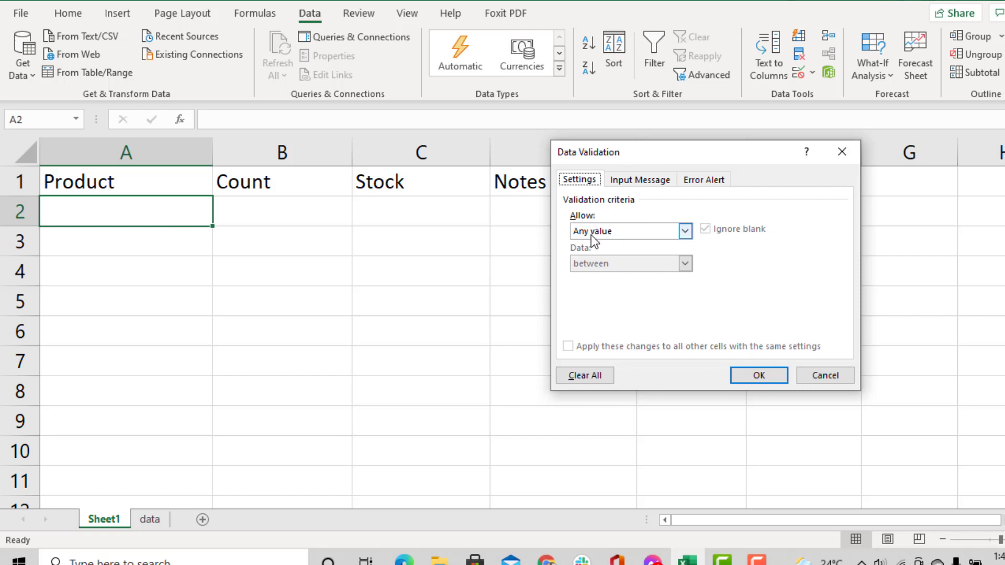
pyautogui.click(685, 231)
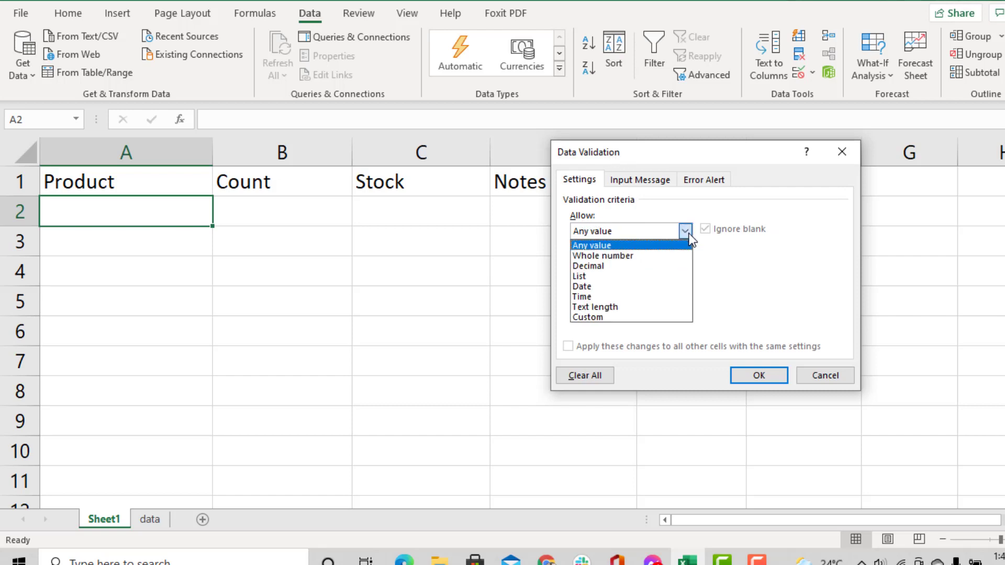
pyautogui.click(635, 287)
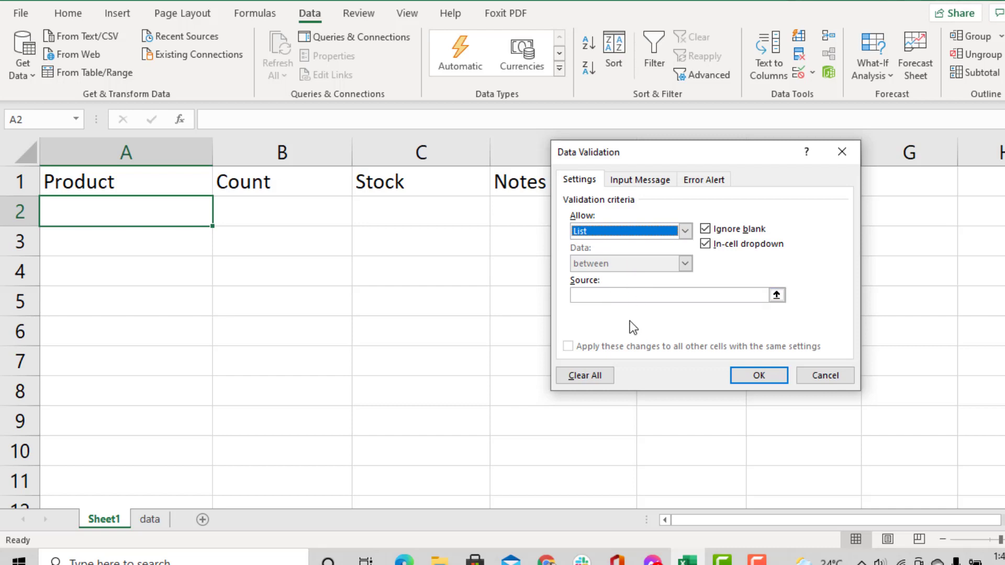
# Step: Set the validation list's source to the product names in =data!$A$2:$A$30
pyautogui.click(779, 295)
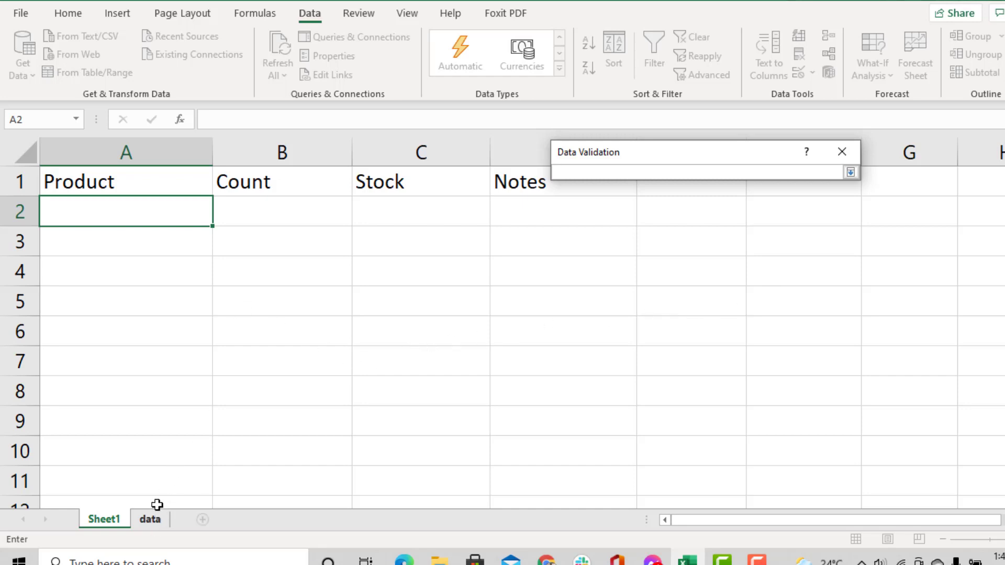
pyautogui.click(145, 525)
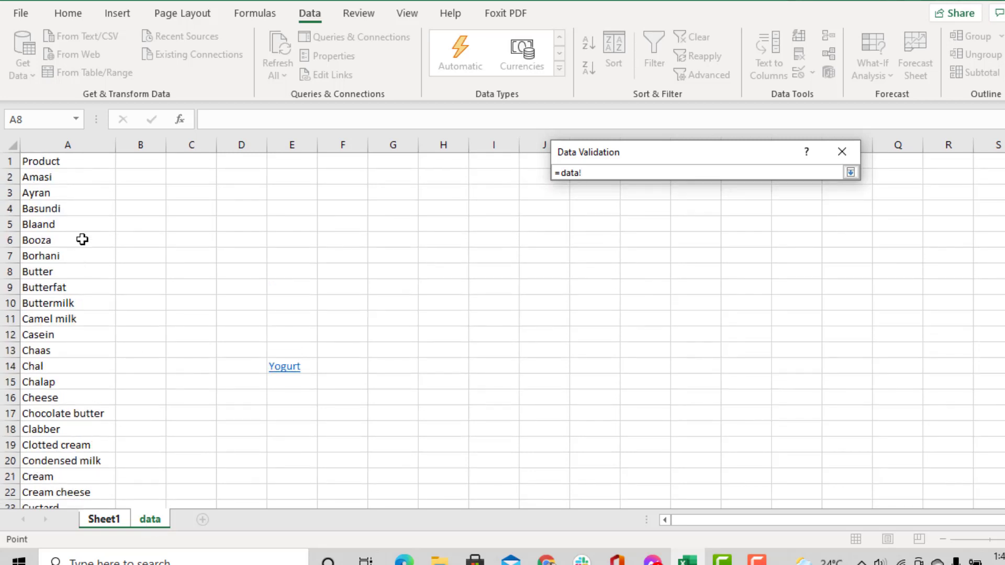
pyautogui.moveTo(70, 179); pyautogui.dragTo(56, 421)
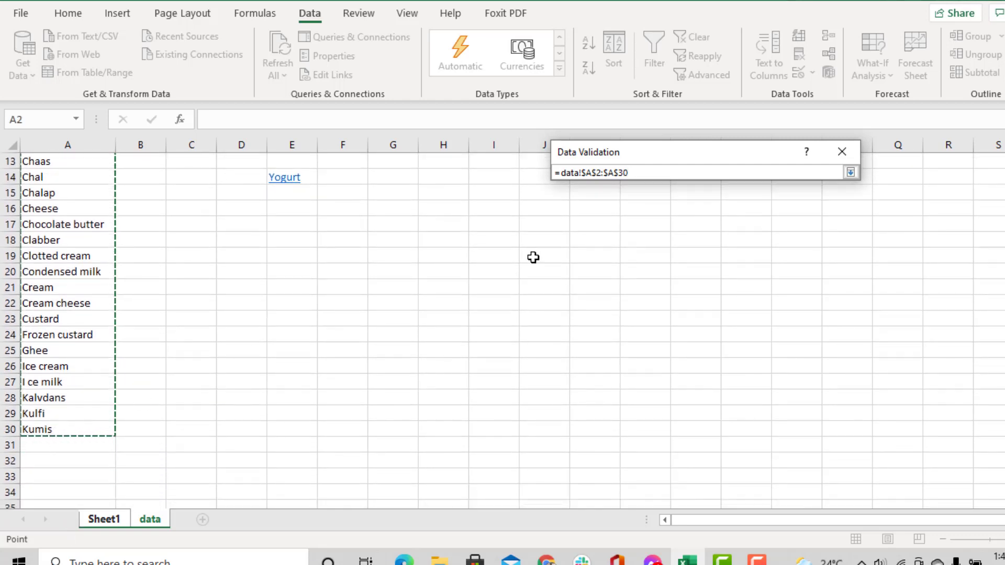
pyautogui.press('Return')
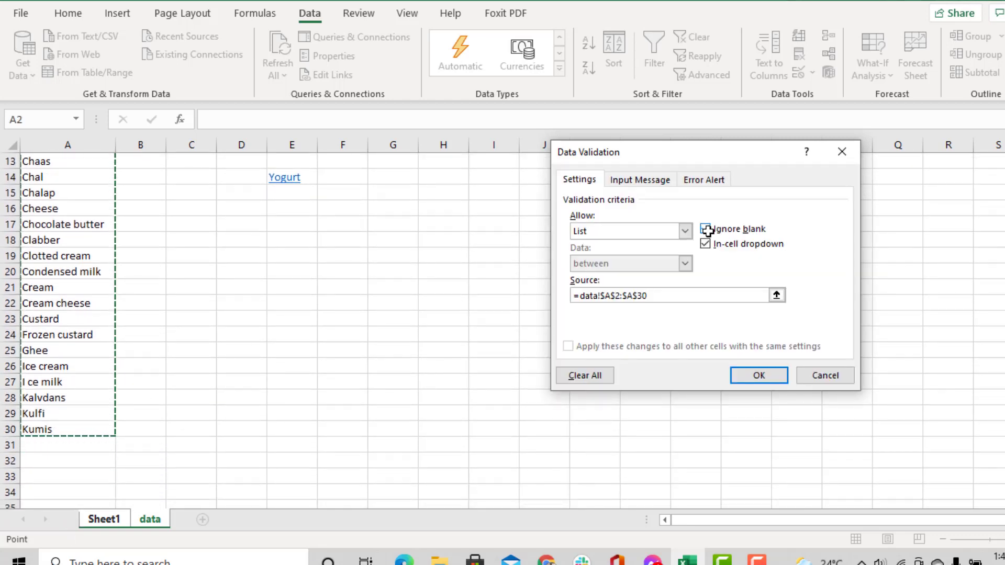
pyautogui.click(623, 326)
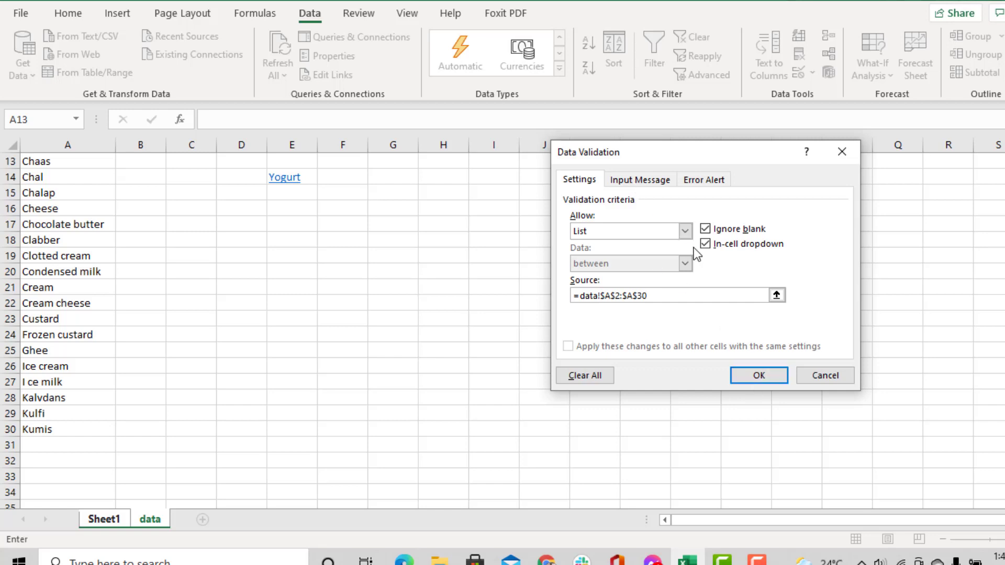
# Step: Add the input message "please take the value from dropdown list" and apply the validation rule to cell A2
pyautogui.click(640, 180)
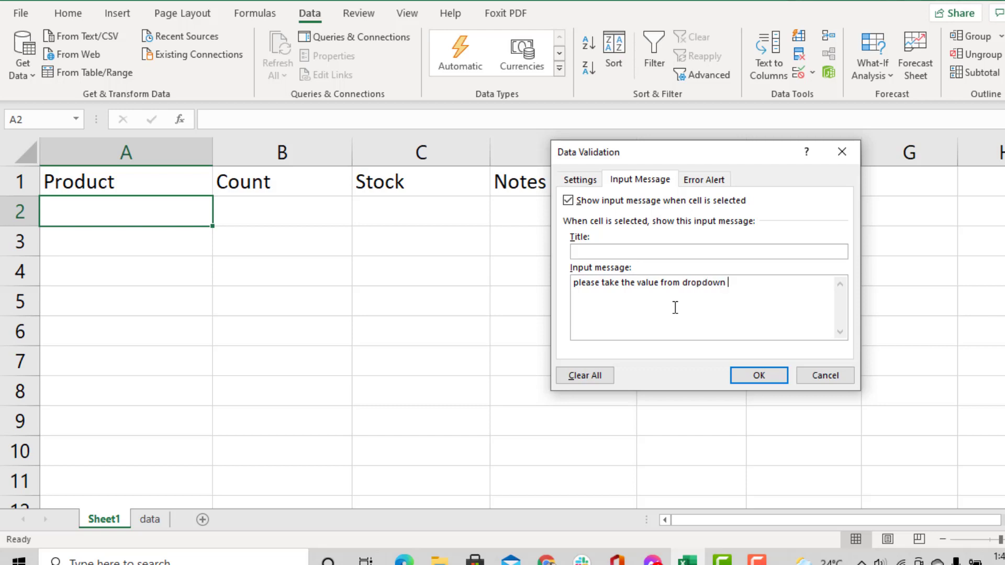
pyautogui.click(758, 375)
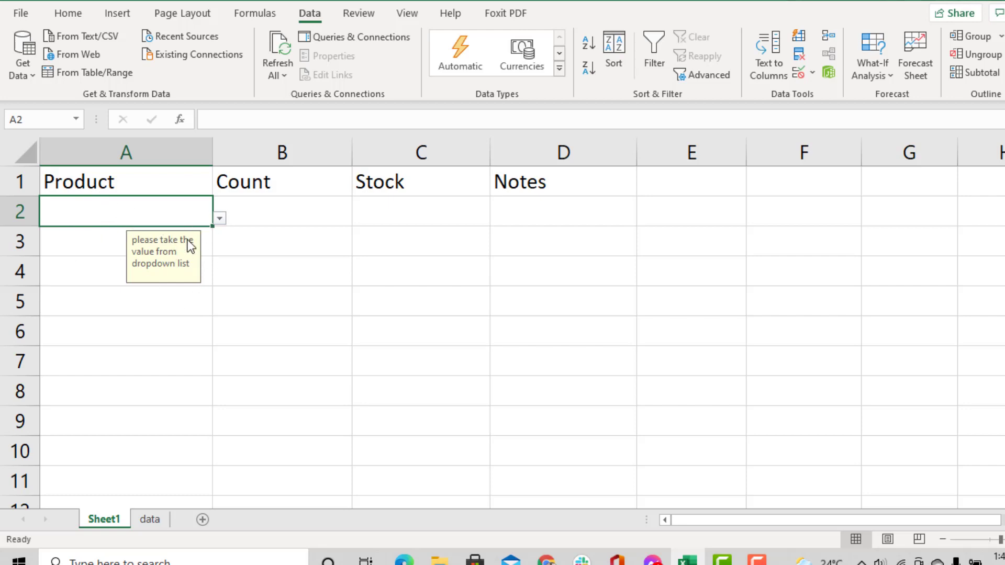
pyautogui.click(82, 247)
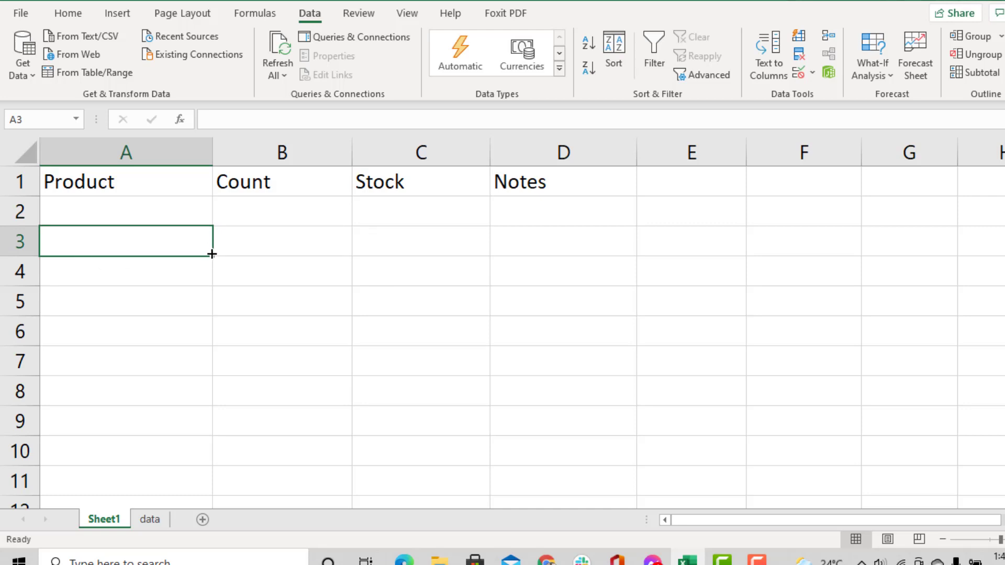
pyautogui.click(142, 275)
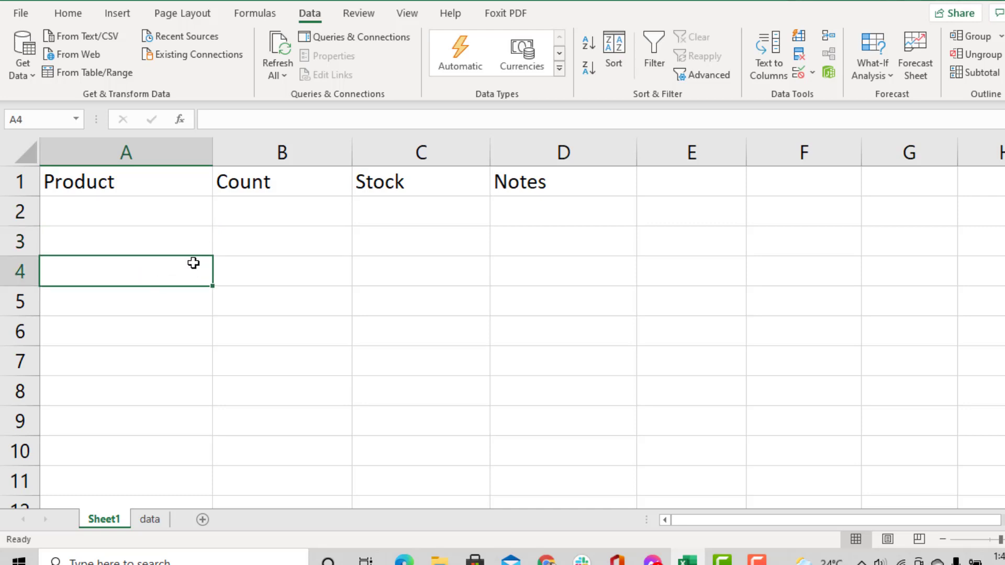
# Step: Fill cell A2's validation down column A past row 42 and check the cells below for the dropdown
pyautogui.click(186, 215)
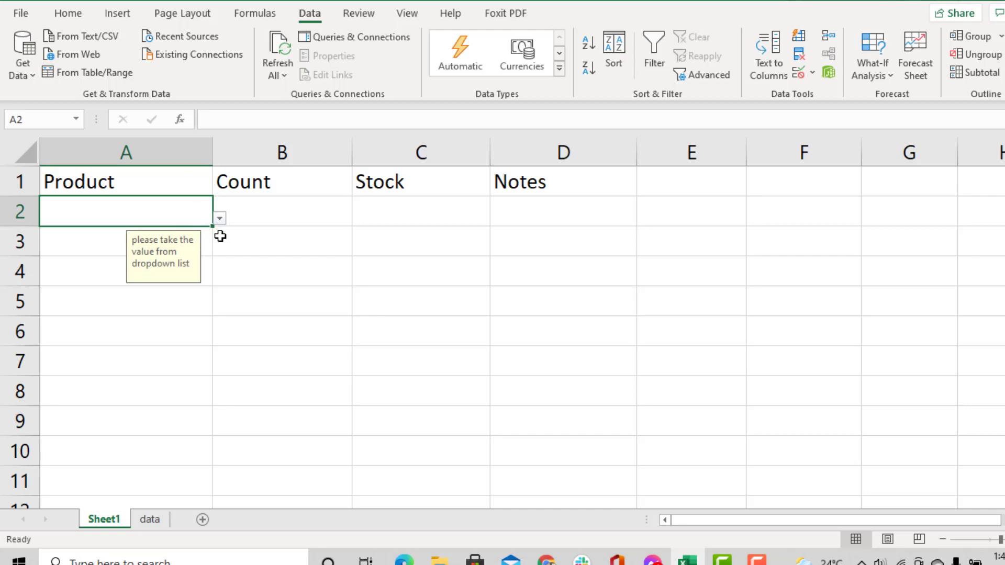
pyautogui.scroll(-1, 209, 265)
pyautogui.scroll(1, 208, 264)
pyautogui.moveTo(212, 228); pyautogui.dragTo(145, 413)
pyautogui.scroll(15, 408, 293)
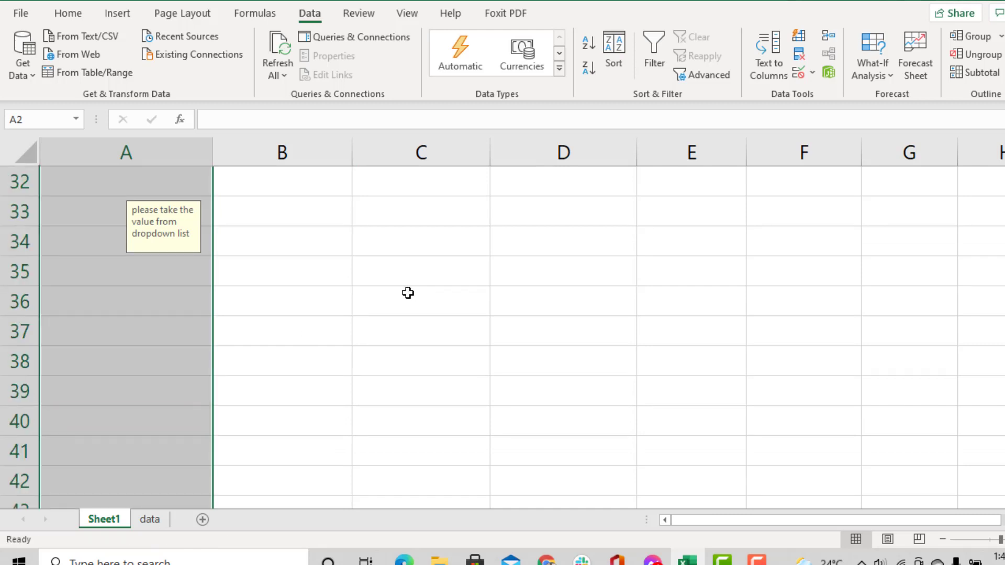
pyautogui.scroll(1, 408, 293)
pyautogui.click(105, 262)
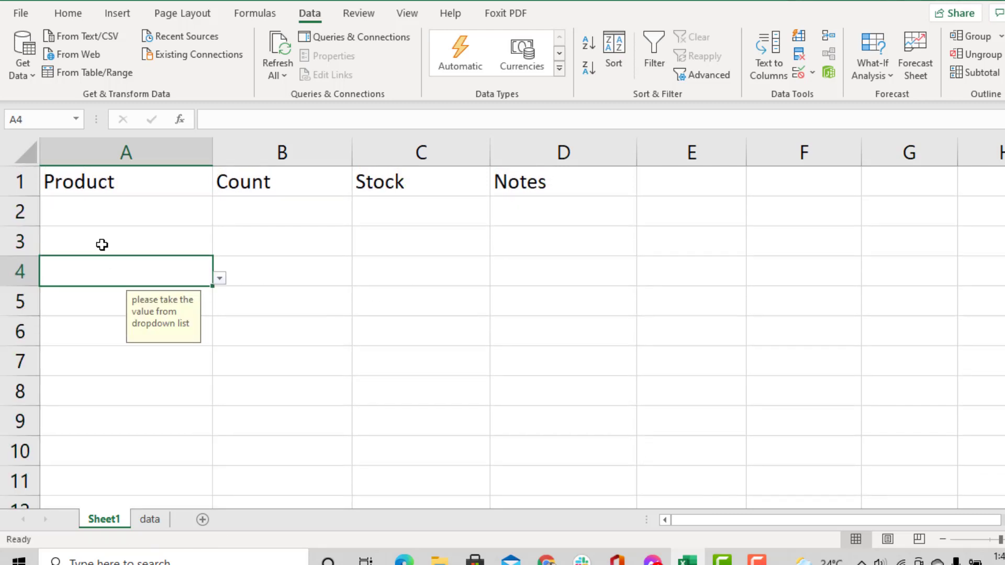
pyautogui.click(102, 245)
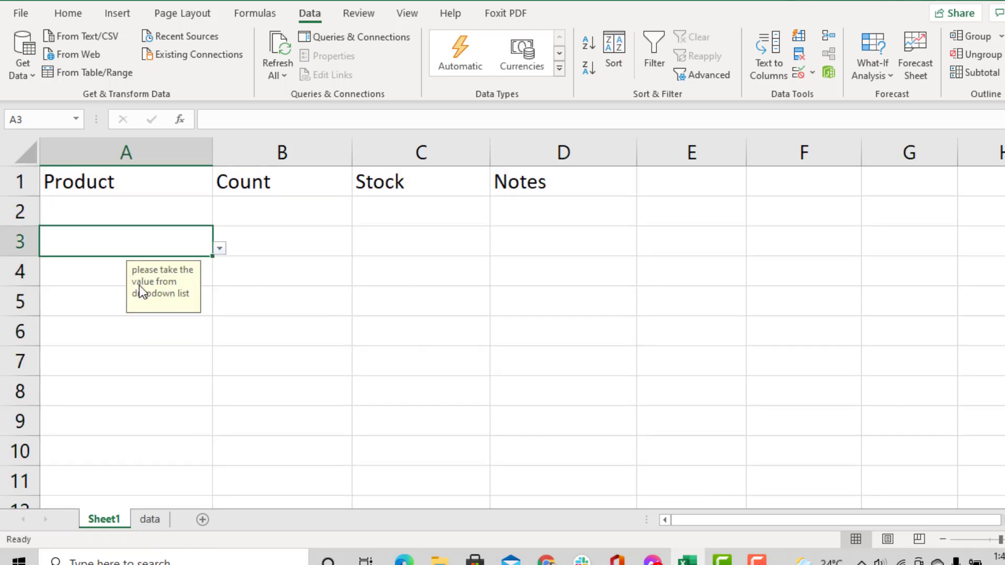
pyautogui.click(86, 283)
# Step: Choose Ayran in cell A2 and Borhani in cell A3 from their product dropdown lists
pyautogui.click(160, 219)
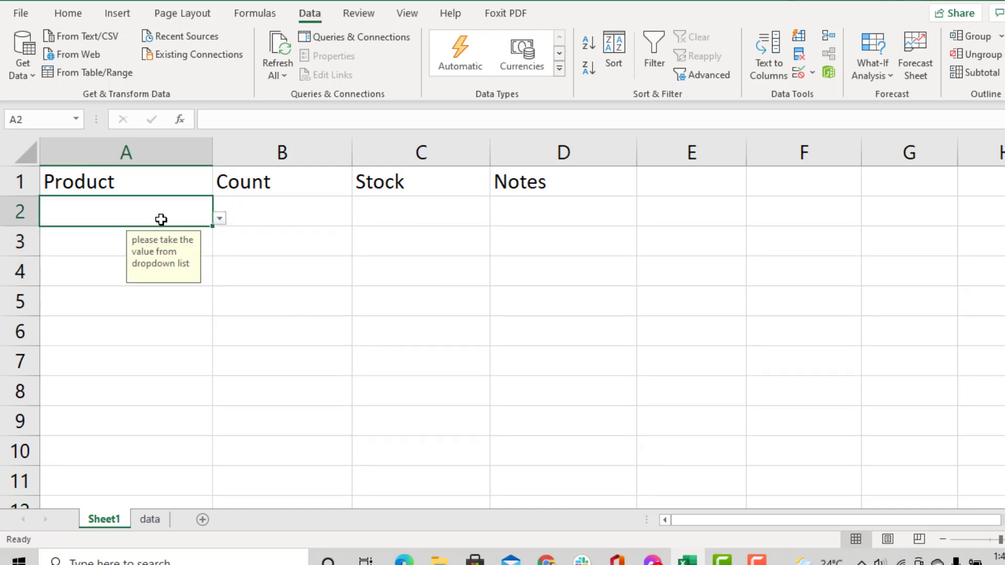
pyautogui.click(219, 219)
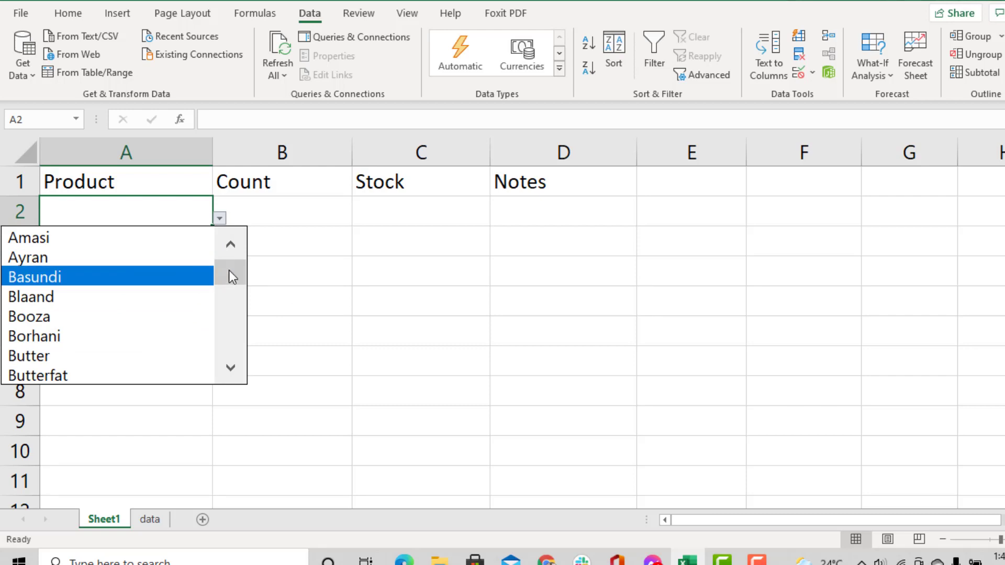
pyautogui.click(91, 259)
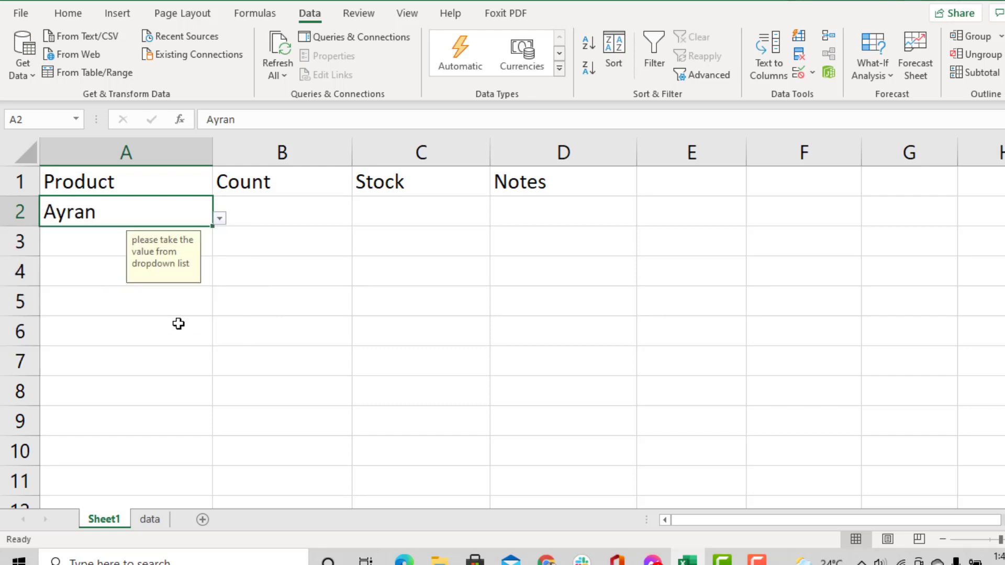
pyautogui.click(173, 247)
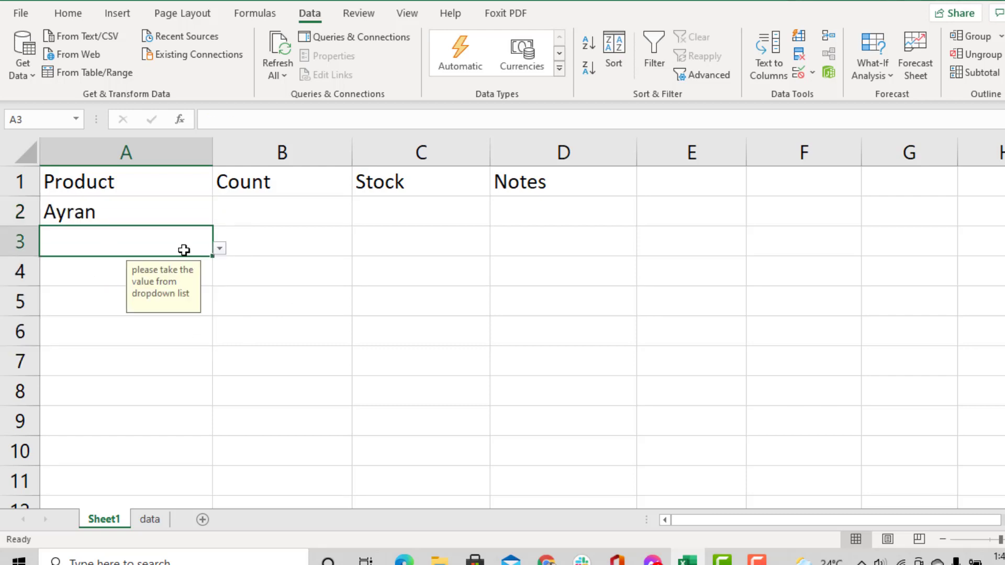
pyautogui.click(218, 247)
pyautogui.click(125, 366)
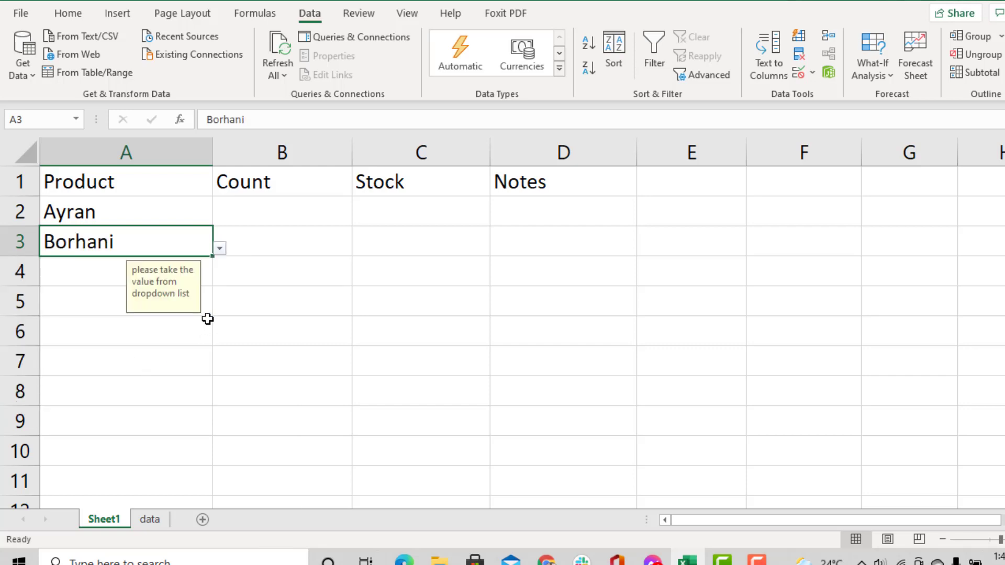
# Step: Choose Butter in cell A4 from its product dropdown list
pyautogui.click(96, 283)
pyautogui.click(219, 278)
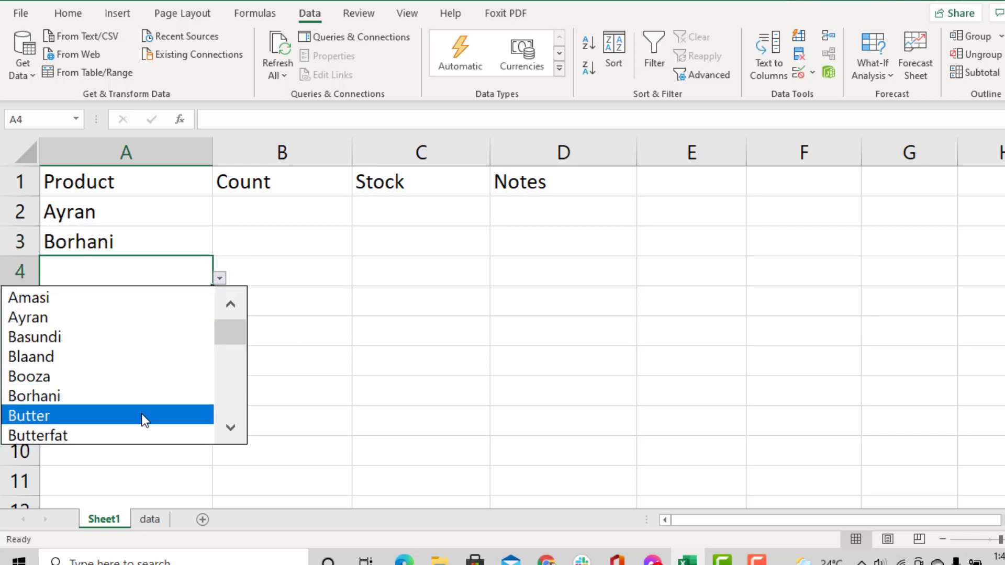
pyautogui.click(142, 414)
pyautogui.click(111, 310)
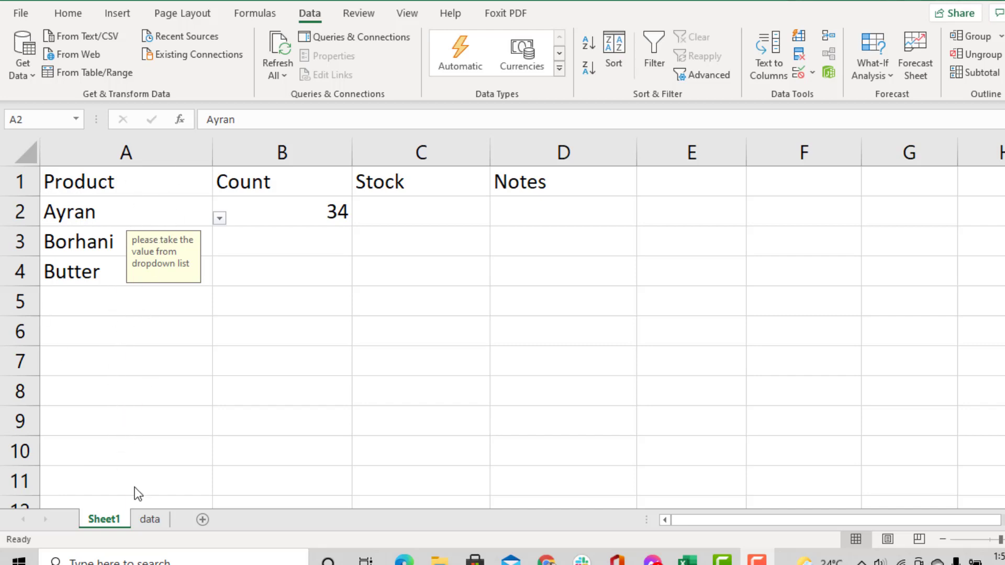
# Step: Add yoghurt as a new product in cell A31 of the data sheet, directly below Kumis
pyautogui.click(144, 518)
pyautogui.click(59, 351)
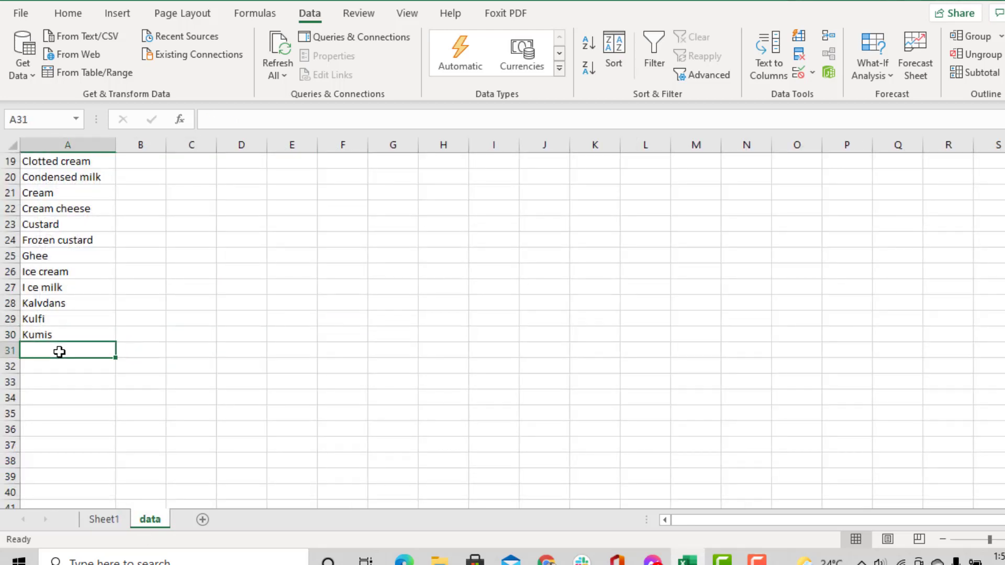
pyautogui.write('you')
pyautogui.press('BackSpace')
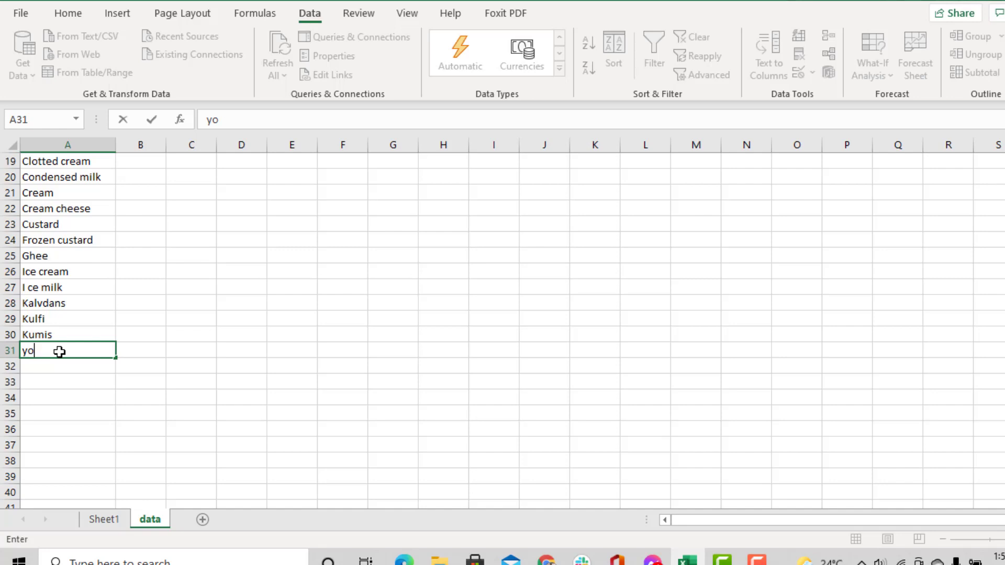
pyautogui.write('ghurt')
pyautogui.press('Return')
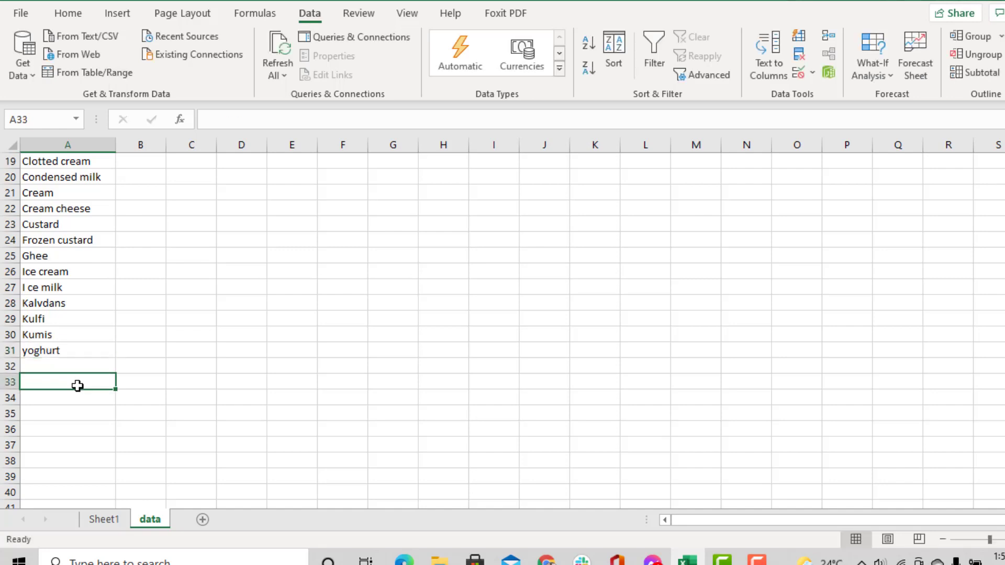
# Step: Move the yoghurt entry up to cell A28, inserting it between I ce milk and Kalvdans
pyautogui.click(57, 349)
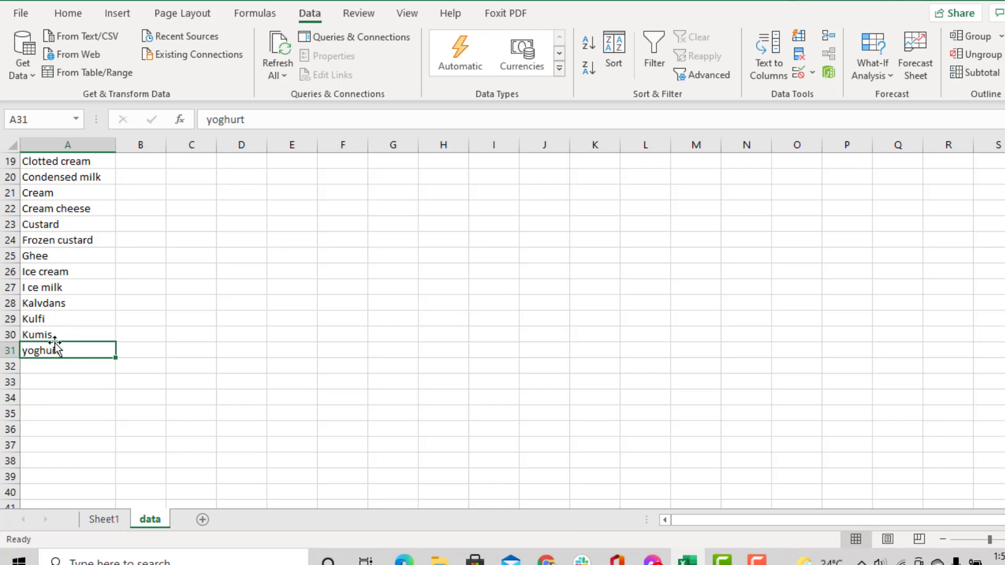
pyautogui.moveTo(56, 341); pyautogui.dragTo(60, 295)
pyautogui.press('shift')
pyautogui.click(132, 352)
pyautogui.click(55, 298)
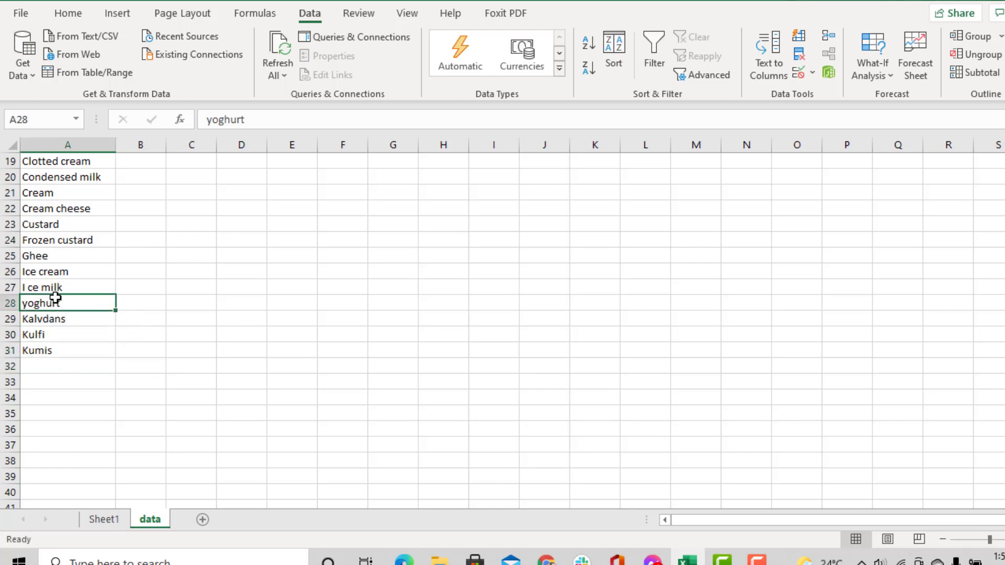
pyautogui.click(75, 379)
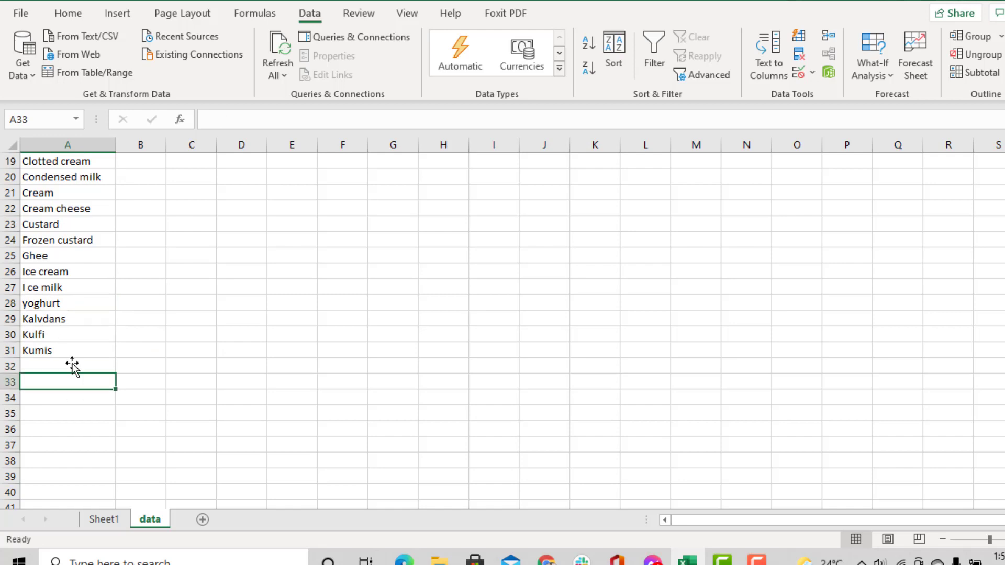
pyautogui.click(60, 308)
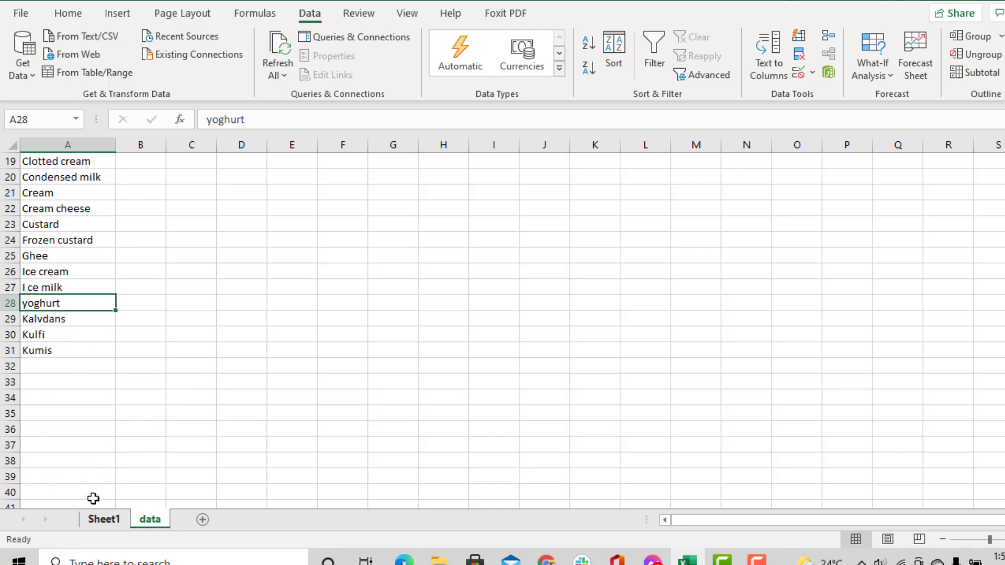
# Step: Check the end of cell A2's product dropdown list on Sheet1 for the yoghurt entry
pyautogui.click(94, 521)
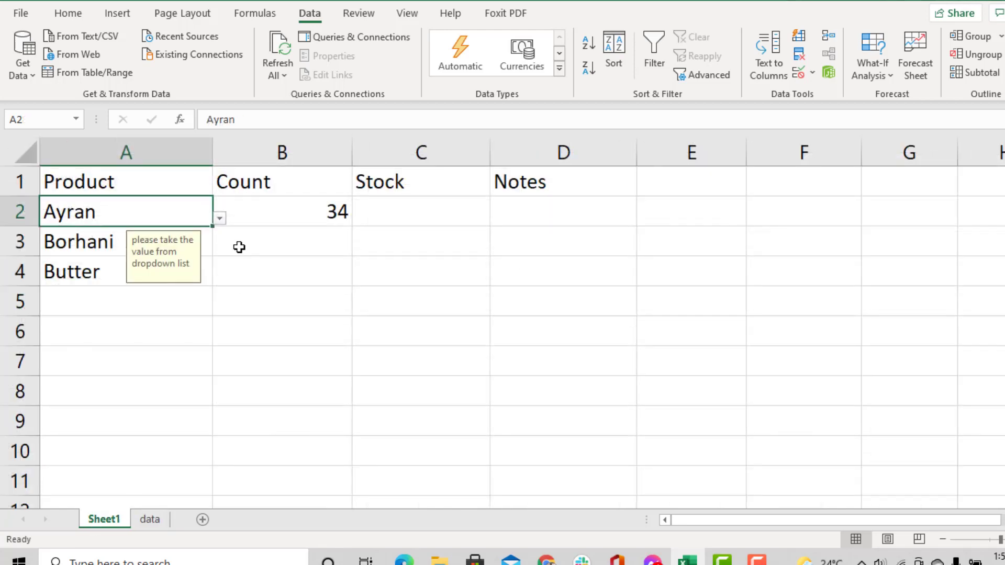
pyautogui.click(220, 219)
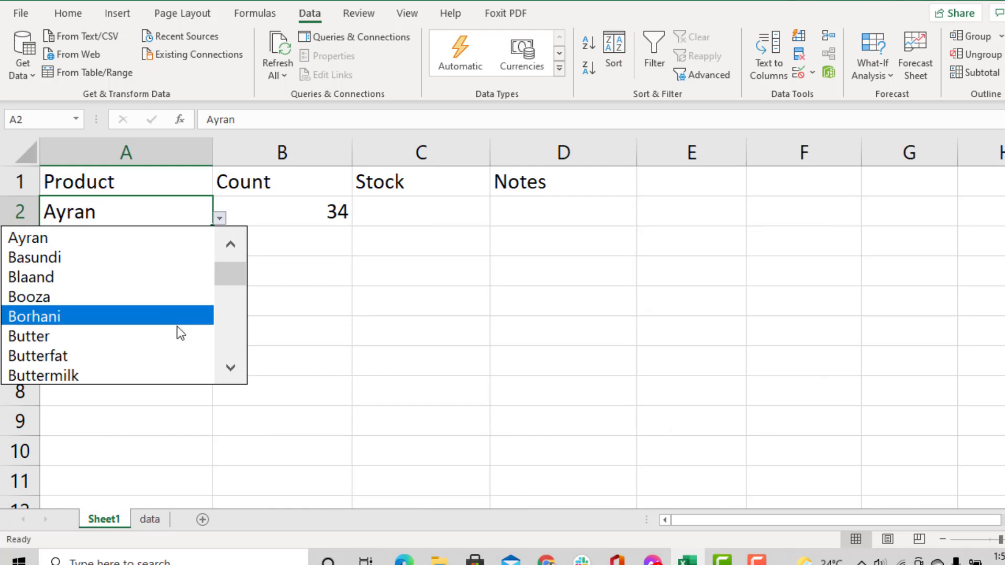
pyautogui.moveTo(240, 281); pyautogui.dragTo(226, 369)
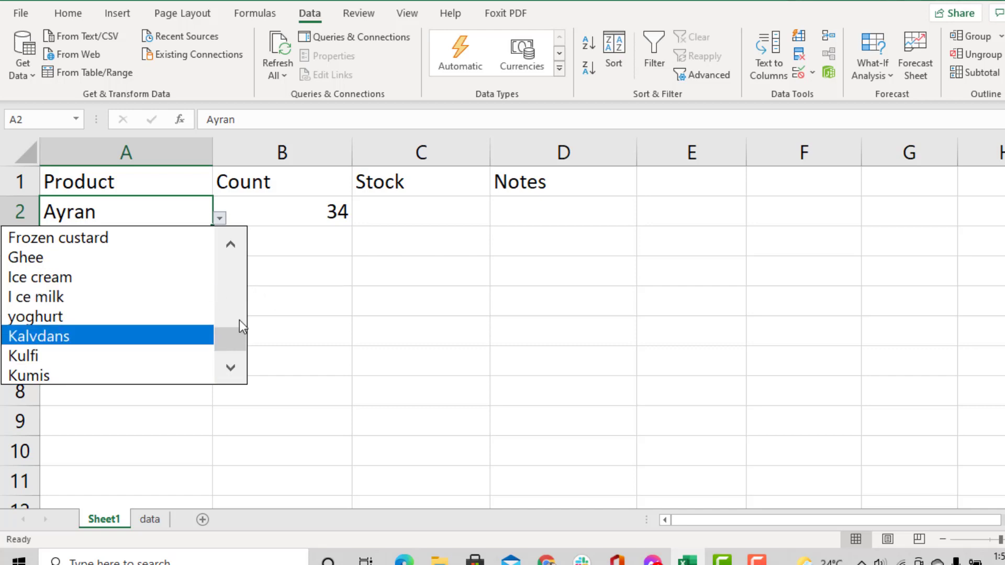
pyautogui.click(144, 450)
# Step: Undo the last move of the yoghurt entry on the data sheet
pyautogui.click(149, 519)
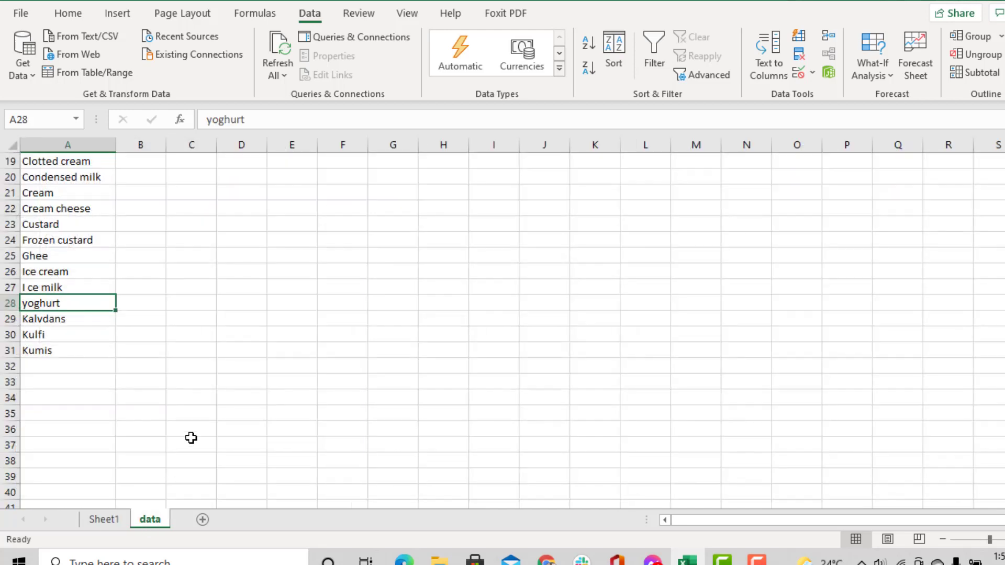
pyautogui.click(242, 330)
pyautogui.hotkey('ctrl', 'z')
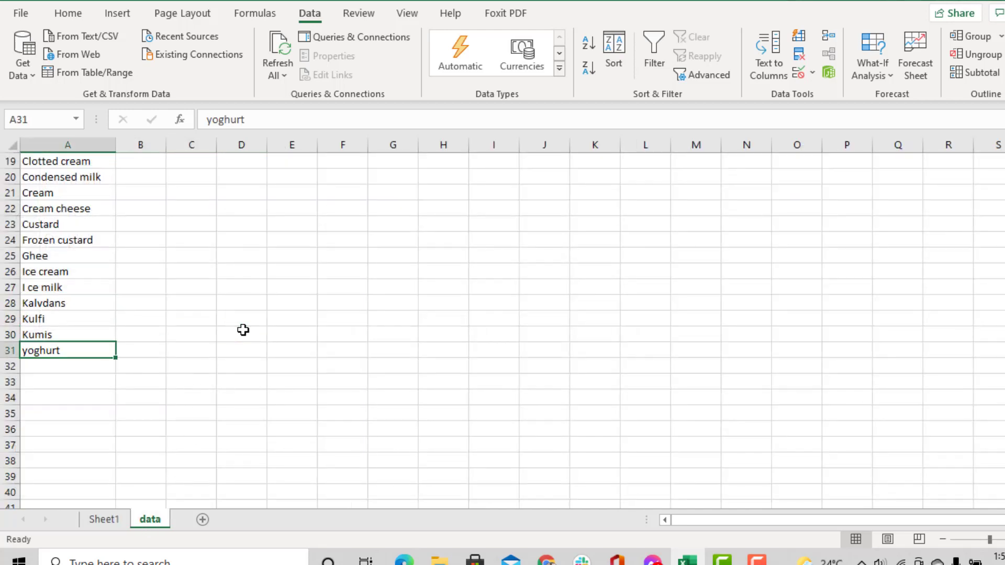
pyautogui.click(149, 442)
pyautogui.click(69, 352)
# Step: Extend cell A7's validation source on Sheet1 to =data!$A$2:$A$31 and apply the change to all other cells with the same settings
pyautogui.click(103, 519)
pyautogui.click(110, 278)
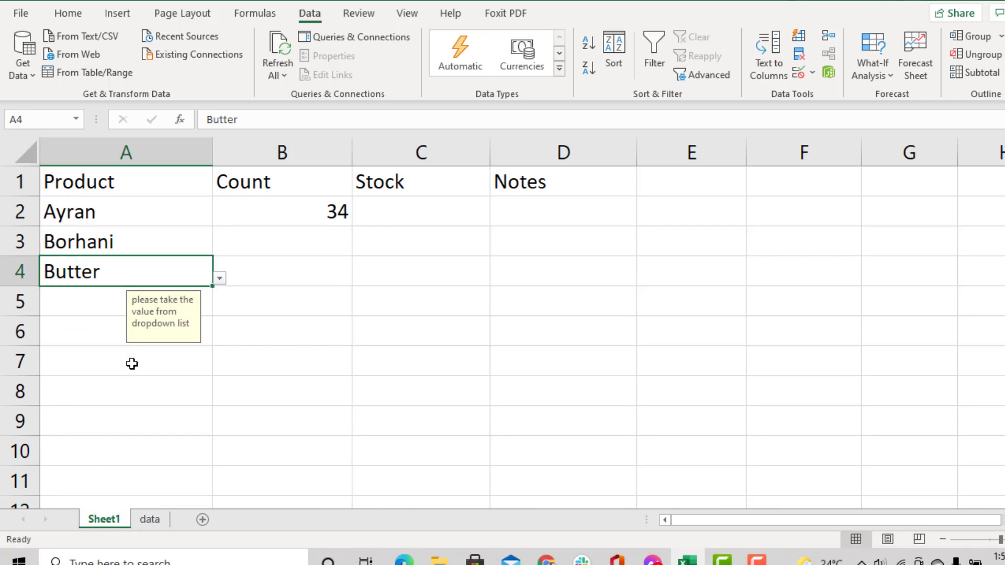
pyautogui.click(133, 363)
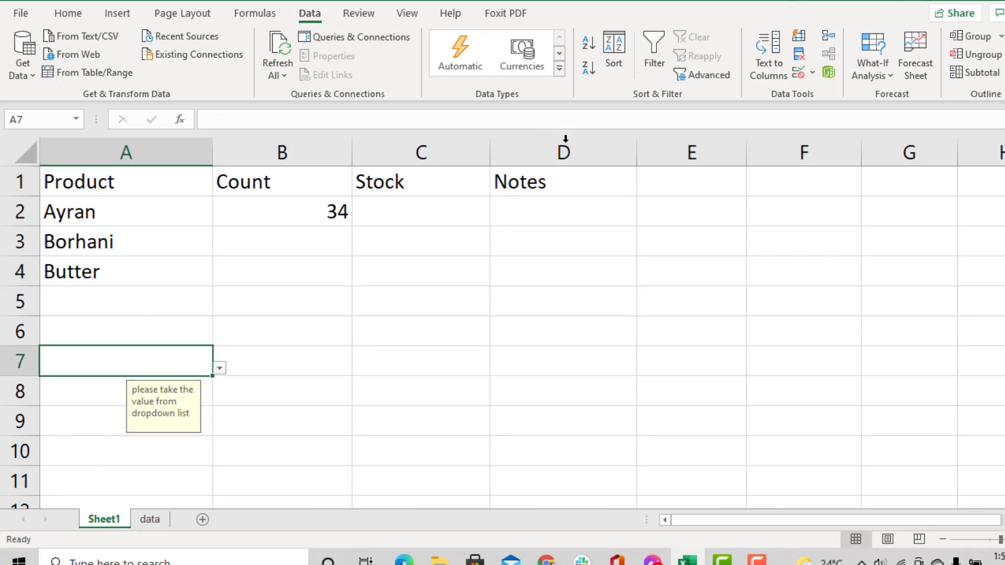
pyautogui.click(799, 73)
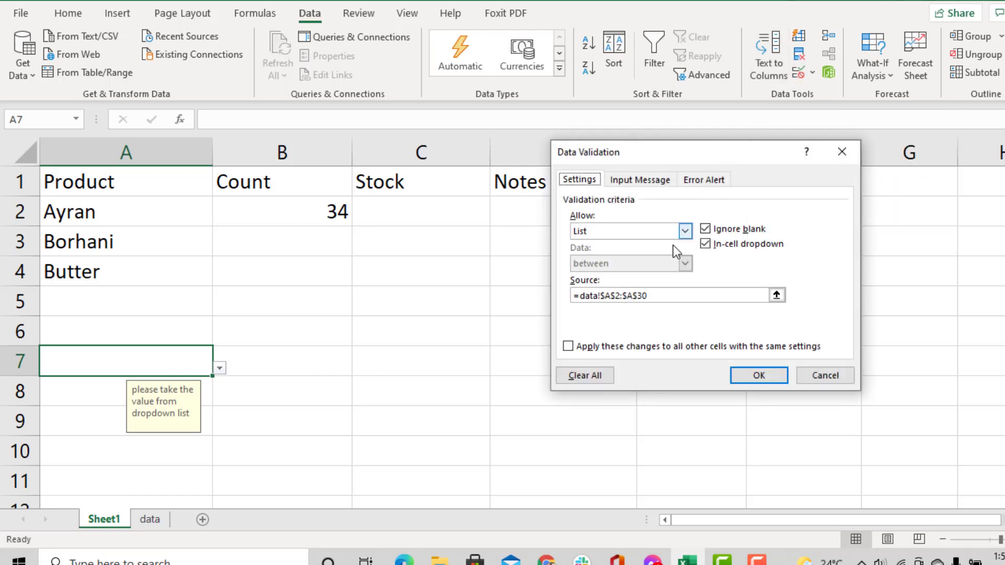
pyautogui.click(655, 295)
pyautogui.scroll(-1, 201, 481)
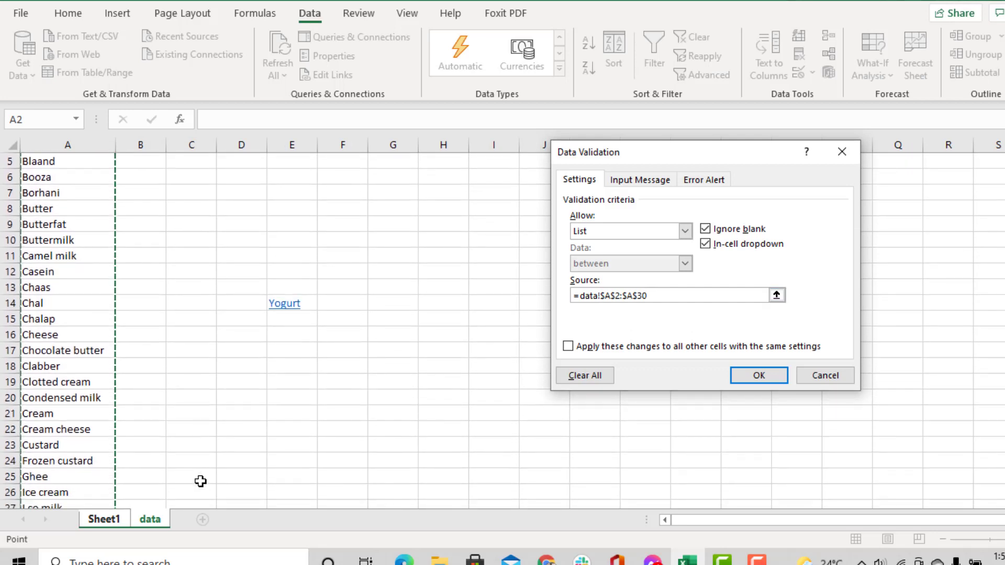
pyautogui.scroll(-2, 200, 481)
pyautogui.click(648, 295)
pyautogui.press('BackSpace')
pyautogui.write('1')
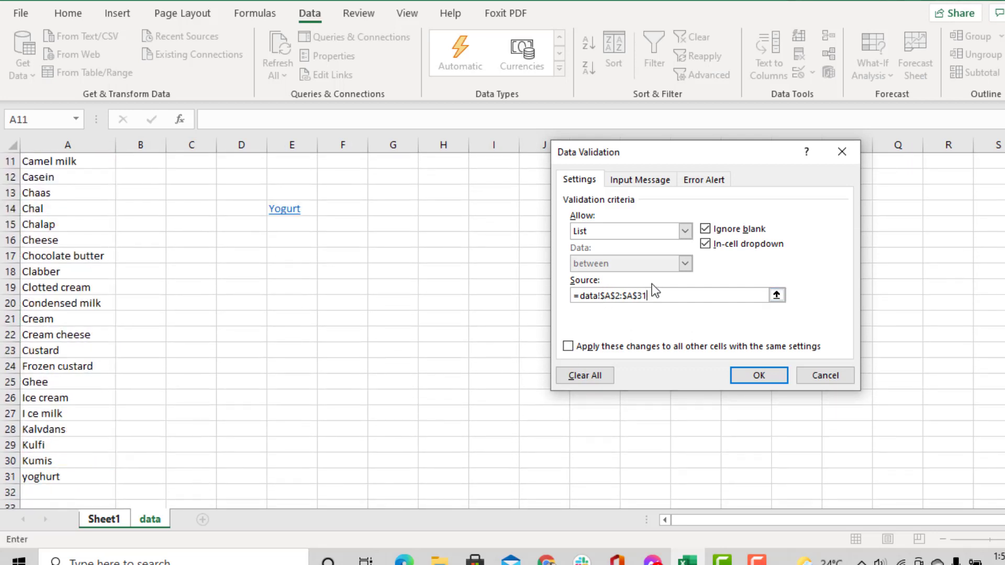
pyautogui.click(599, 348)
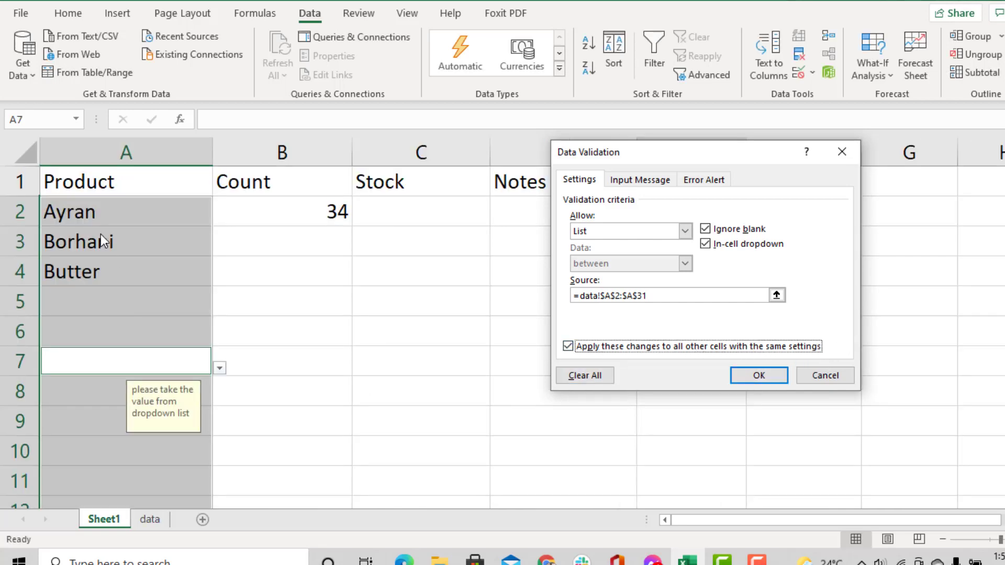
pyautogui.click(737, 375)
# Step: Examine the last entries of cell A2's dropdown list against the extended source range
pyautogui.click(175, 212)
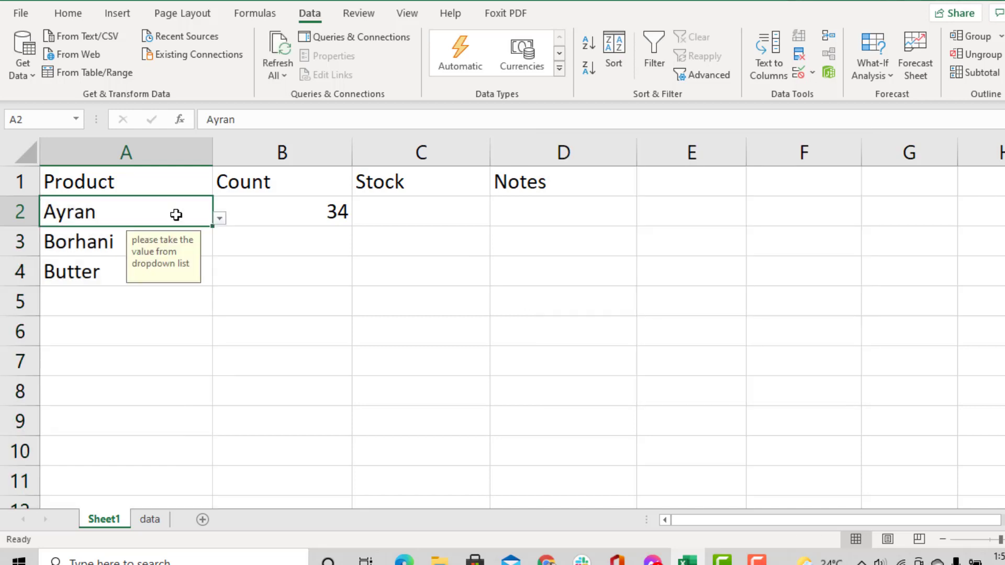
pyautogui.click(220, 218)
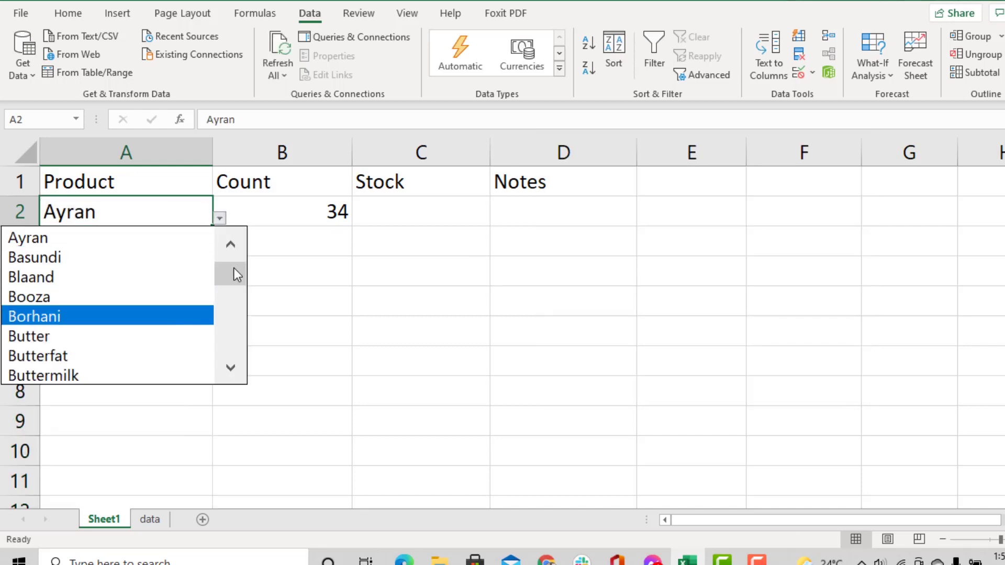
pyautogui.moveTo(234, 268); pyautogui.dragTo(225, 357)
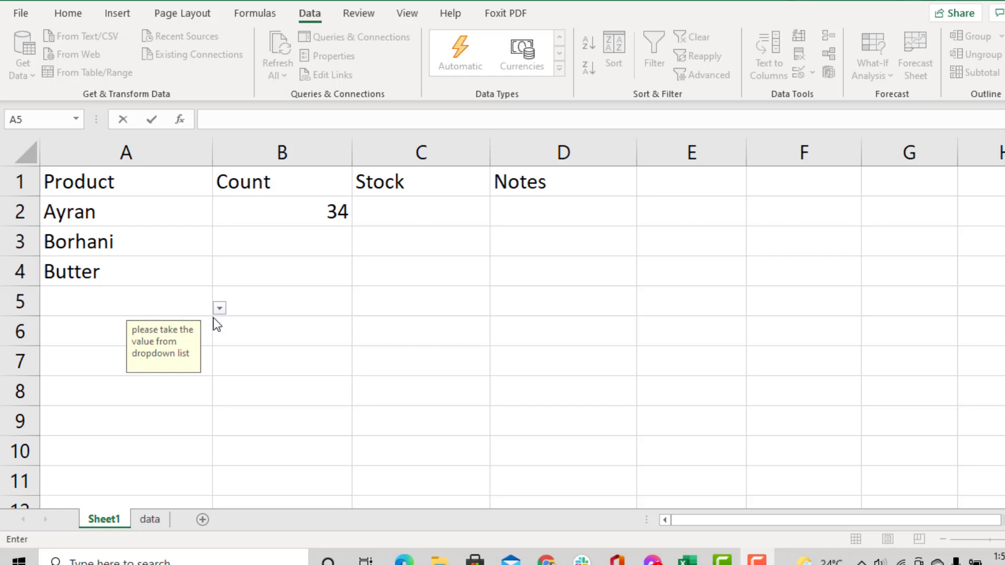
# Step: Test the validation by entering the unlisted value Buitter in cell A5, and discard the entry
pyautogui.click(121, 292)
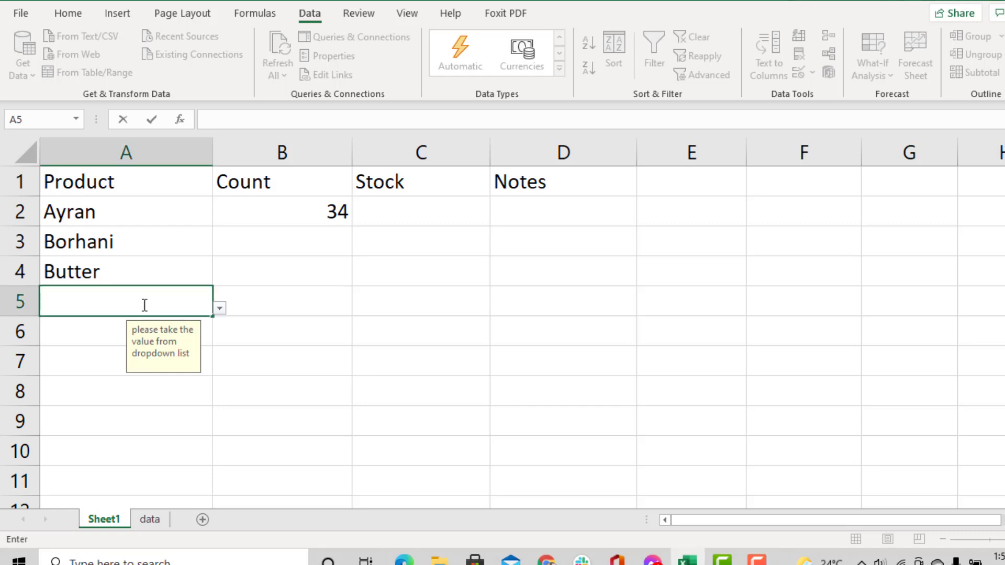
pyautogui.write('Buit')
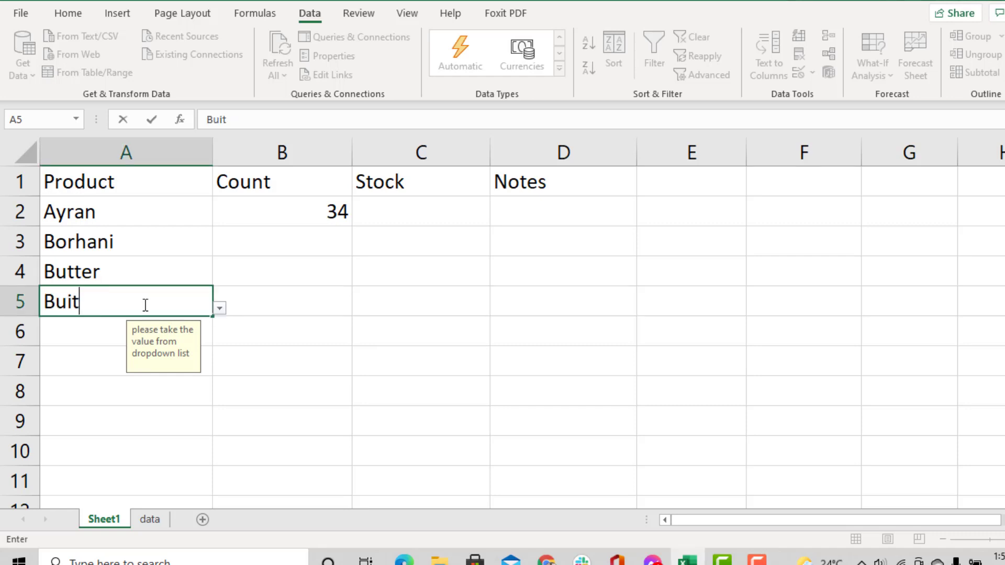
pyautogui.write('ter')
pyautogui.press('Return')
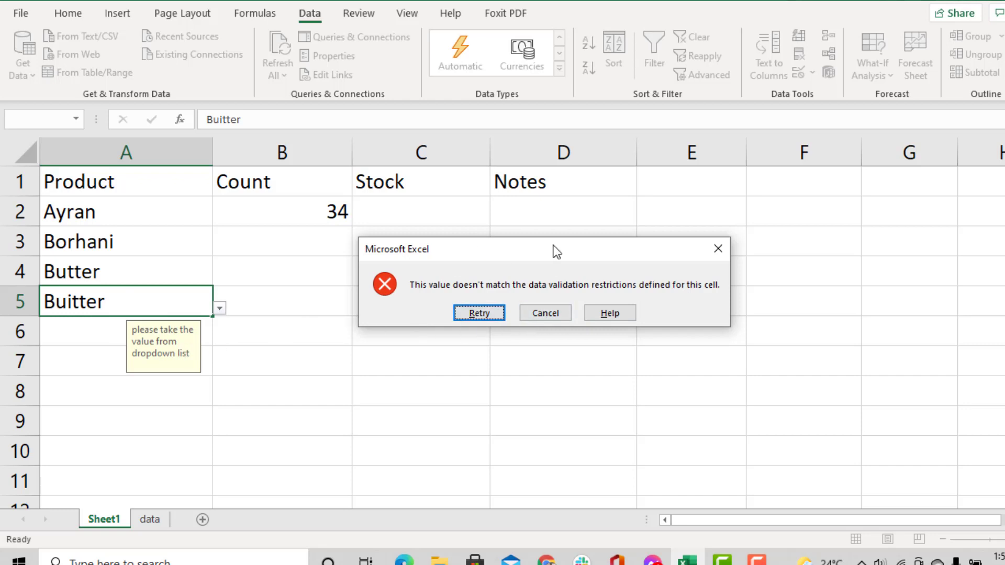
pyautogui.click(719, 246)
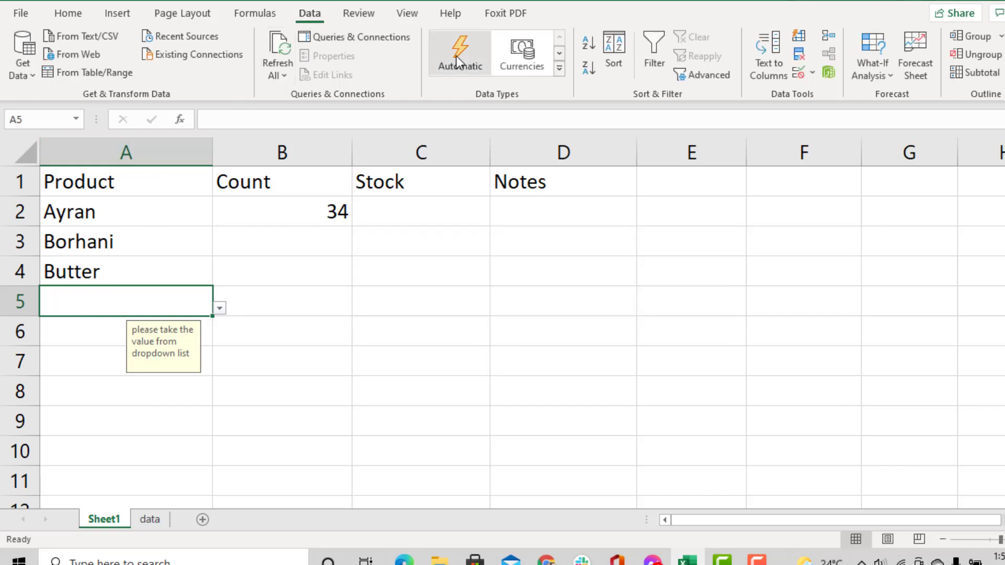
# Step: Add the error message "please take data from dropdown." to cell A5's validation error alert, keeping the Stop style
pyautogui.click(799, 72)
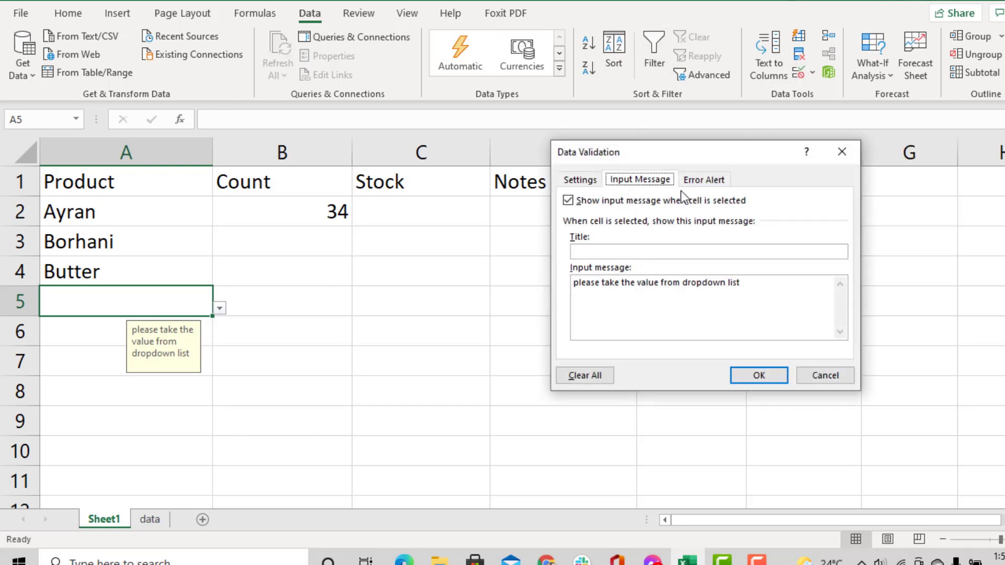
pyautogui.click(708, 179)
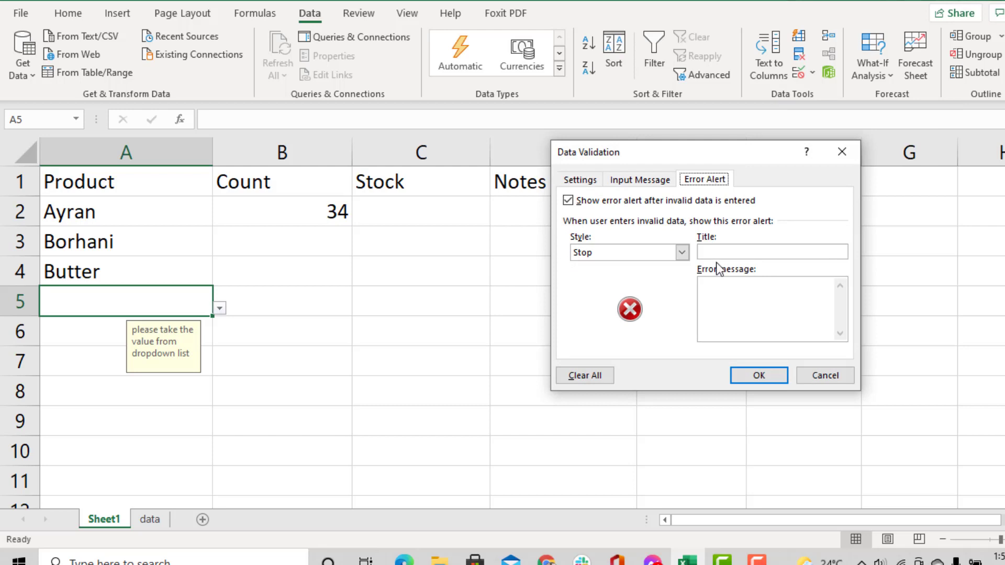
pyautogui.click(717, 286)
pyautogui.write('please take data')
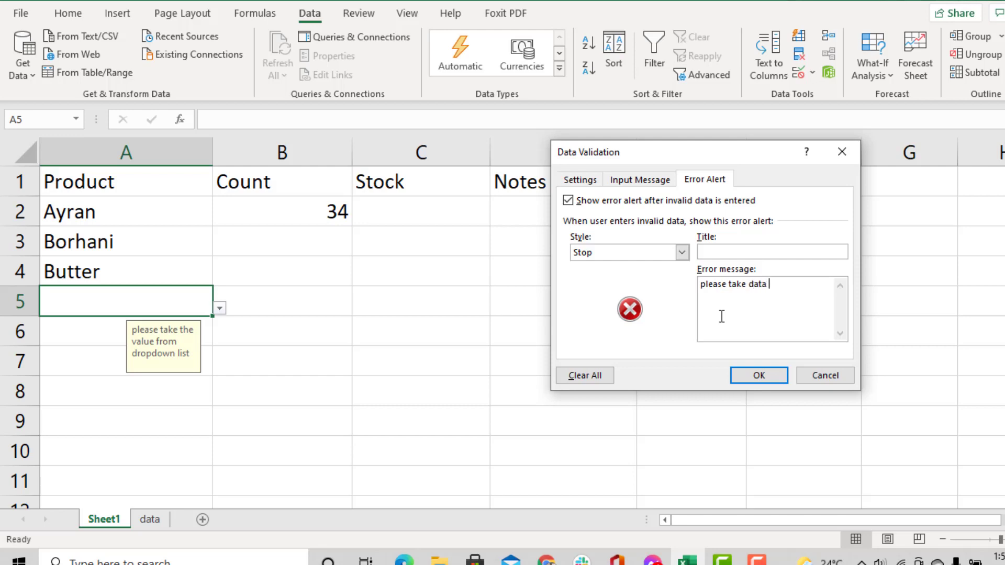
pyautogui.write(' from dropdown.')
pyautogui.click(758, 378)
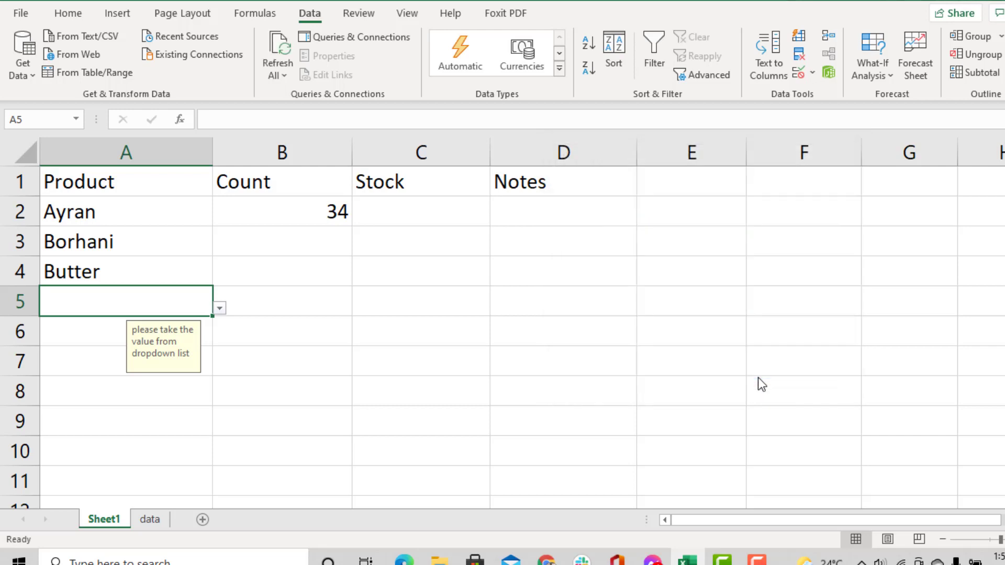
# Step: Test the custom error alert by entering the unlisted value buitter in cell A5
pyautogui.doubleClick(101, 306)
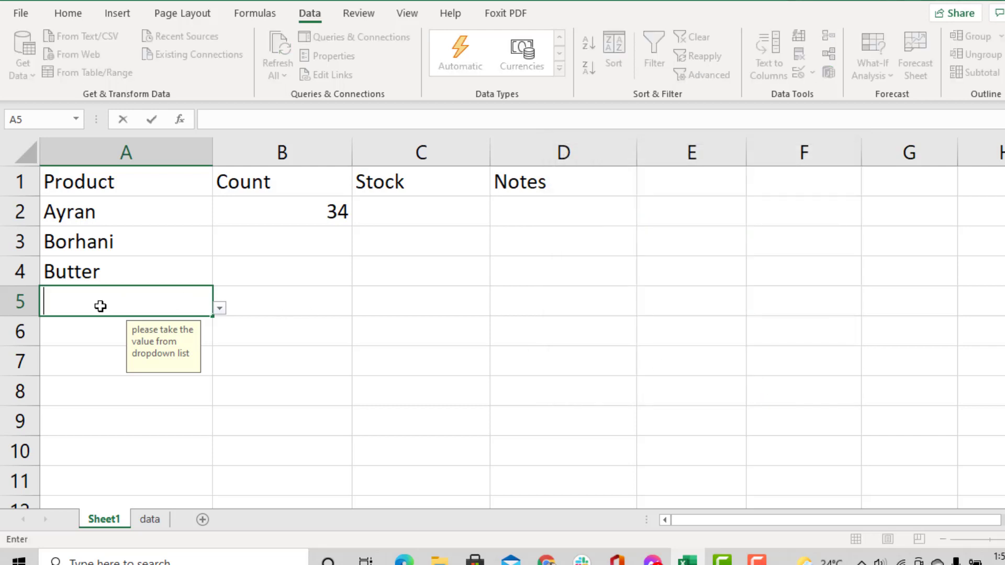
pyautogui.write('buitter')
pyautogui.press('Return')
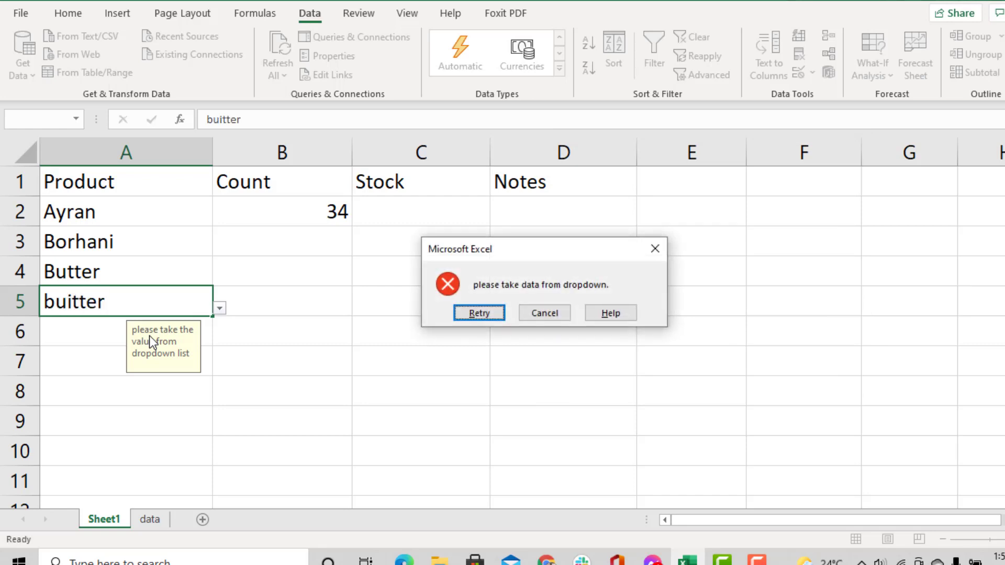